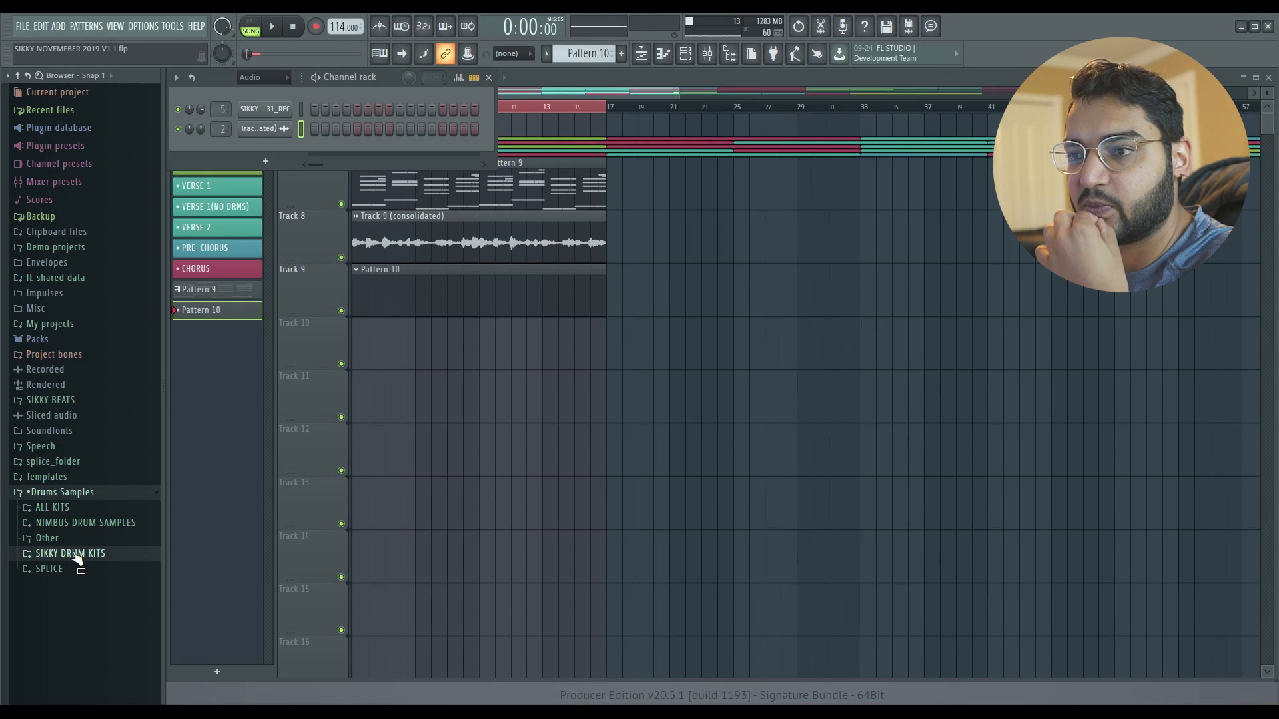
Step: Load the [SB] BASS - STRANGER sample from the PARADISE drum kit's TONES folder into the channel rack
{"action": "key", "text": "space"}
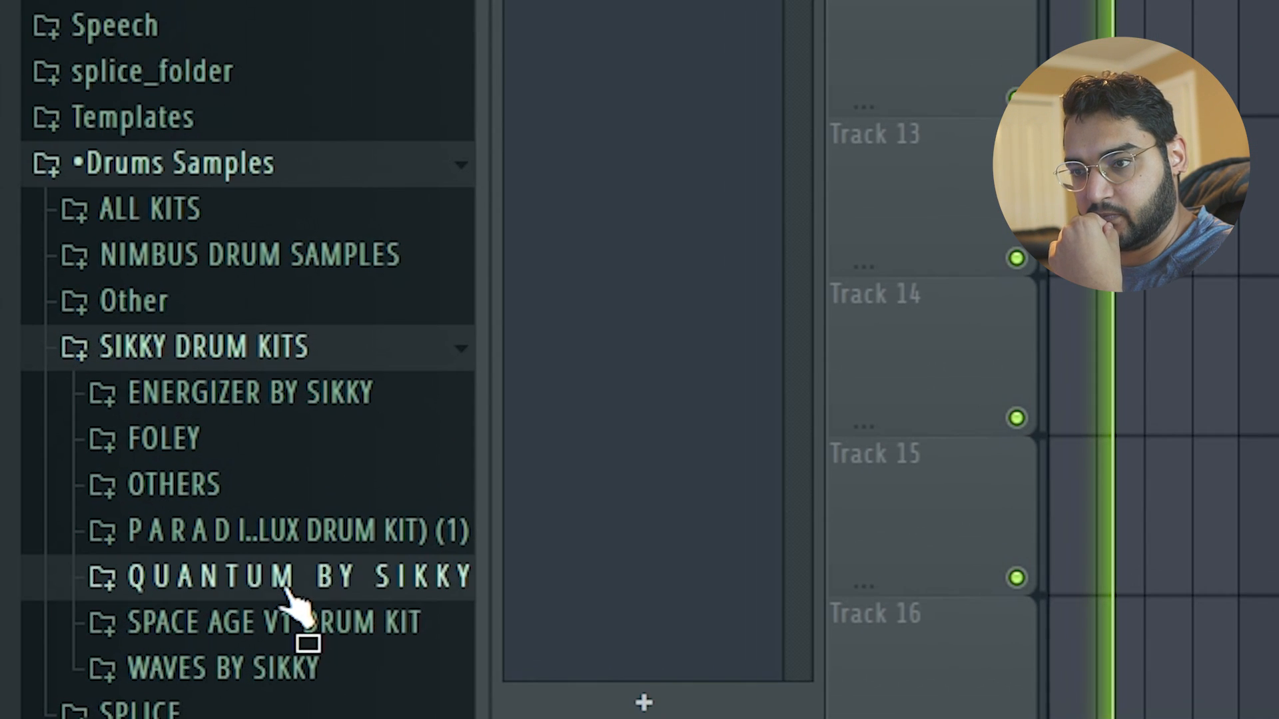
{"action": "left_click", "coordinate": [97, 631]}
{"action": "left_click", "coordinate": [95, 630]}
{"action": "left_click", "coordinate": [273, 536]}
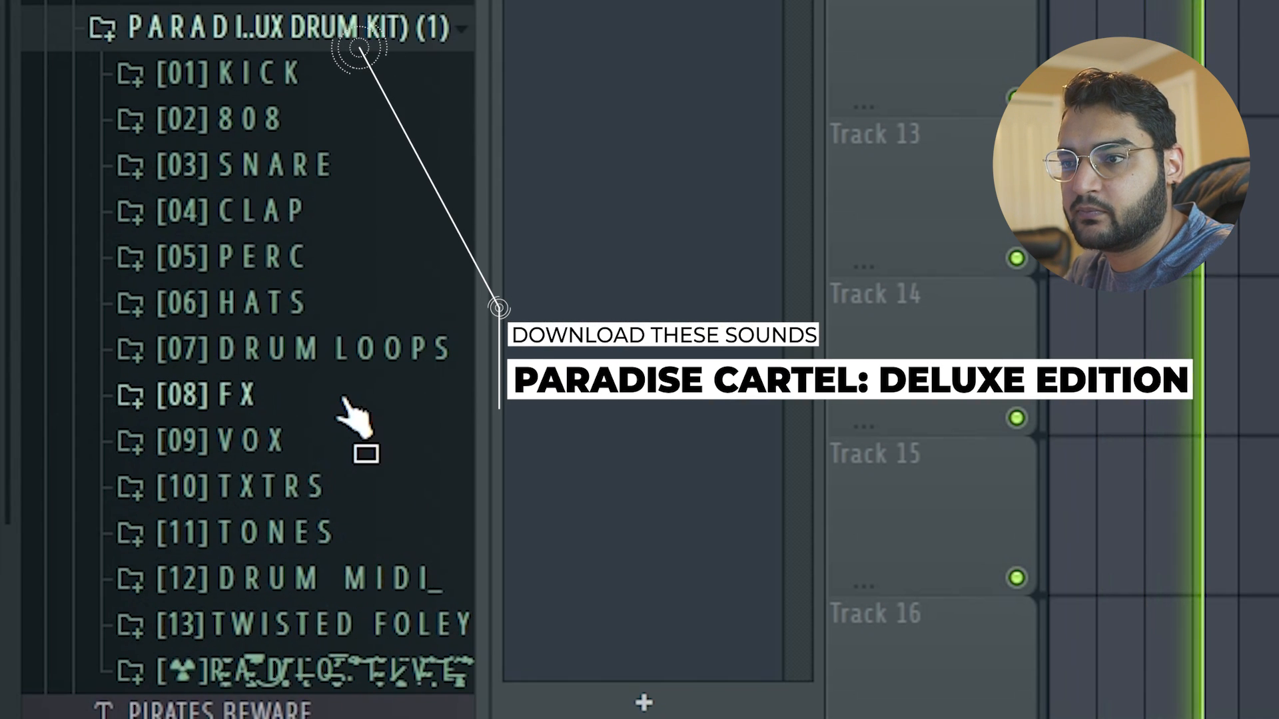
{"action": "left_click", "coordinate": [341, 526]}
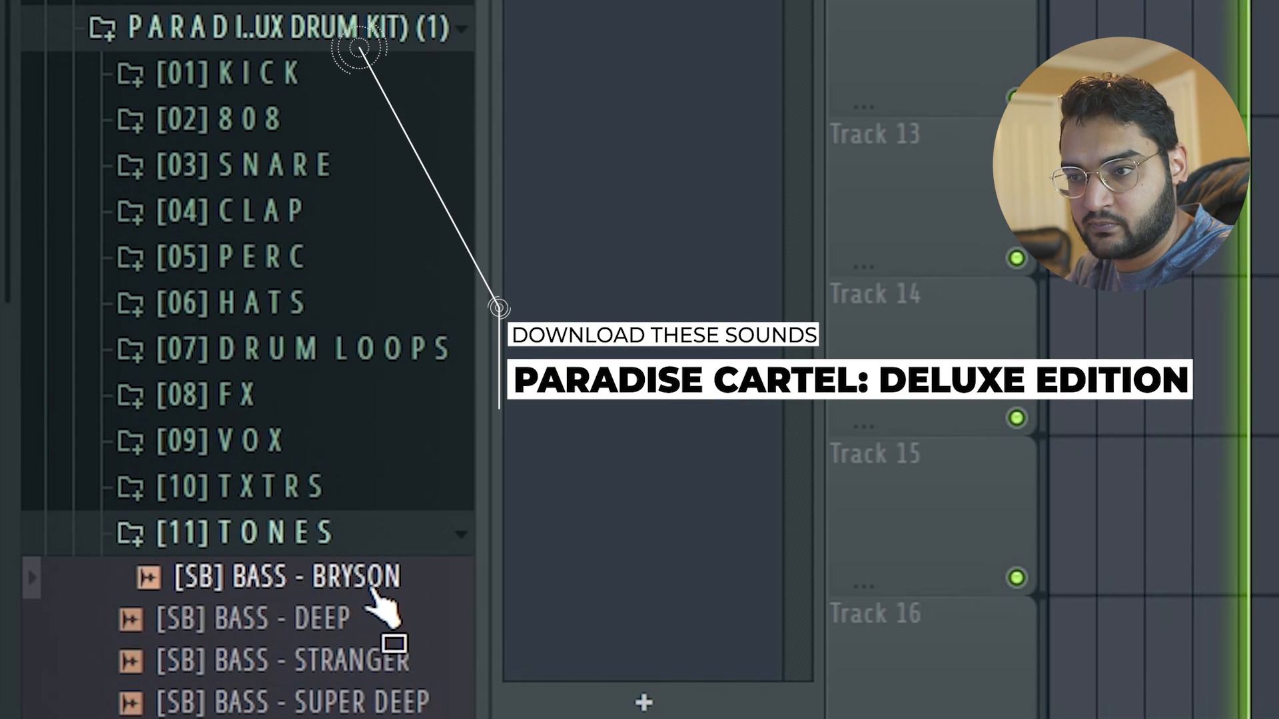
{"action": "left_click_drag", "start_coordinate": [383, 597], "coordinate": [285, 158]}
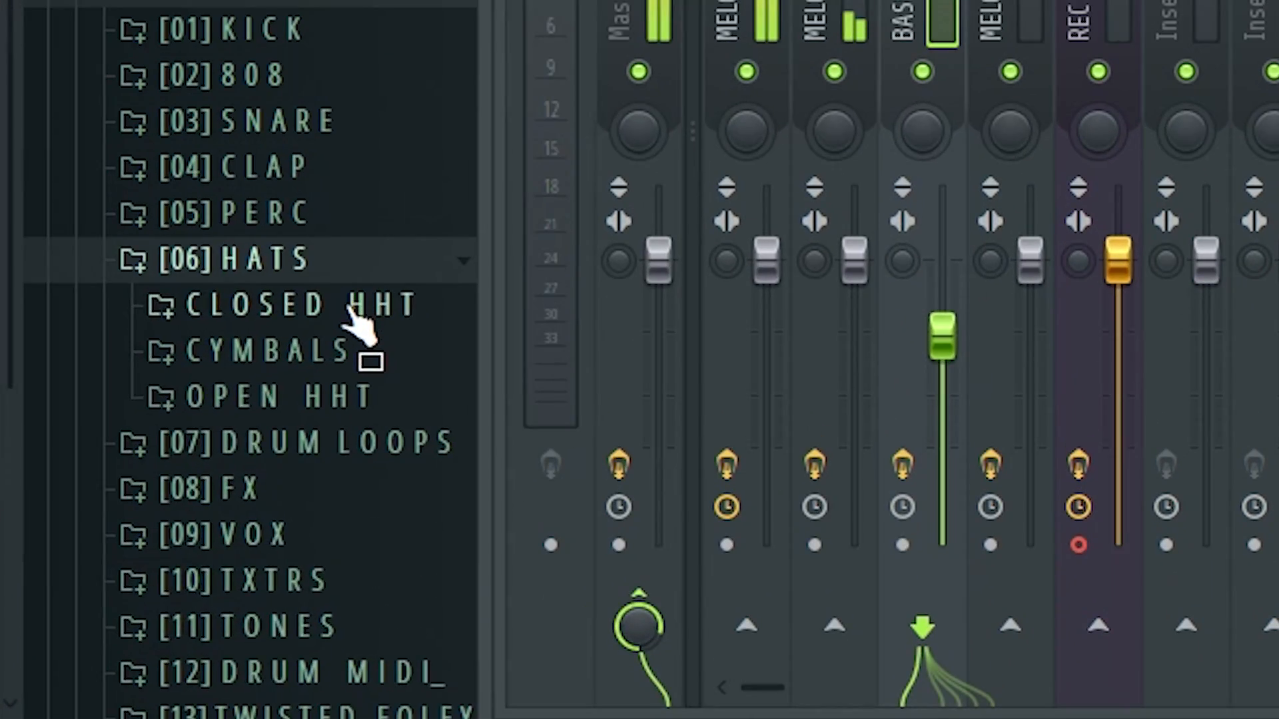
Step: Audition closed hi-hats, load [SB] HHT - LOOSE 1 onto the first hi-hat channel and fill it every 4 steps
{"action": "left_click", "coordinate": [347, 307]}
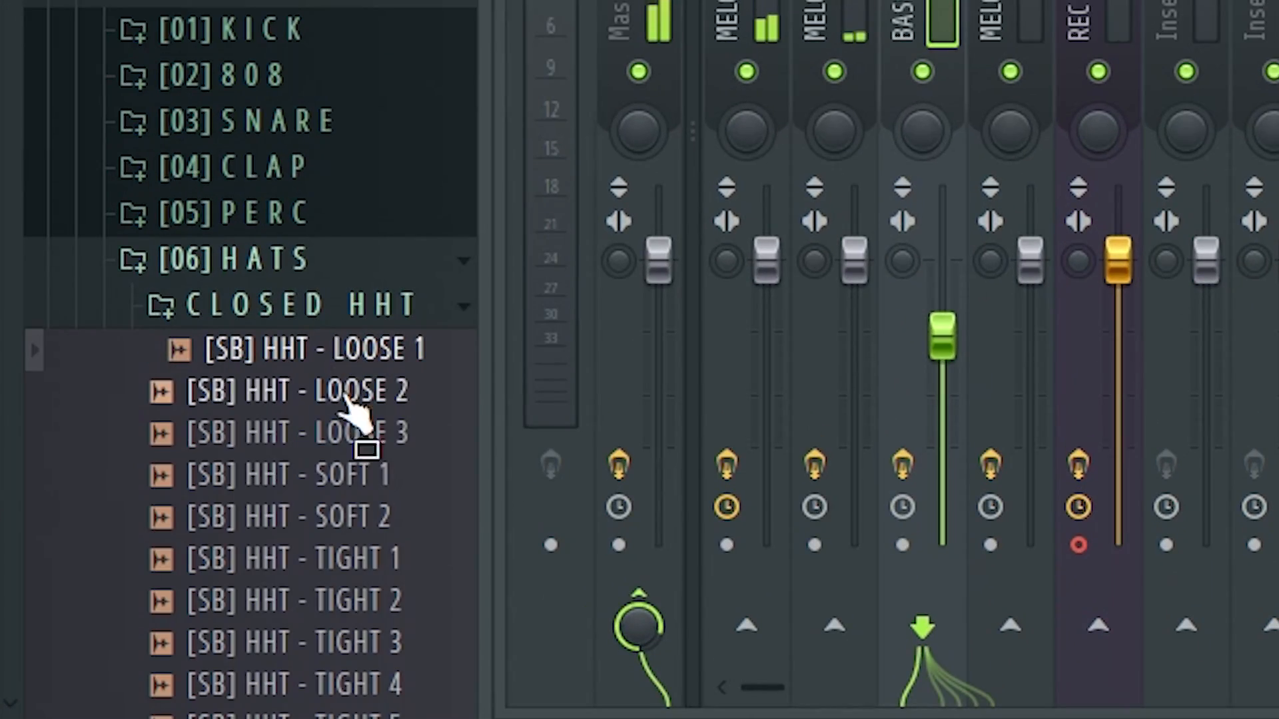
{"action": "left_click", "coordinate": [348, 481]}
{"action": "left_click", "coordinate": [347, 438]}
{"action": "left_click", "coordinate": [351, 398]}
{"action": "left_click", "coordinate": [349, 353]}
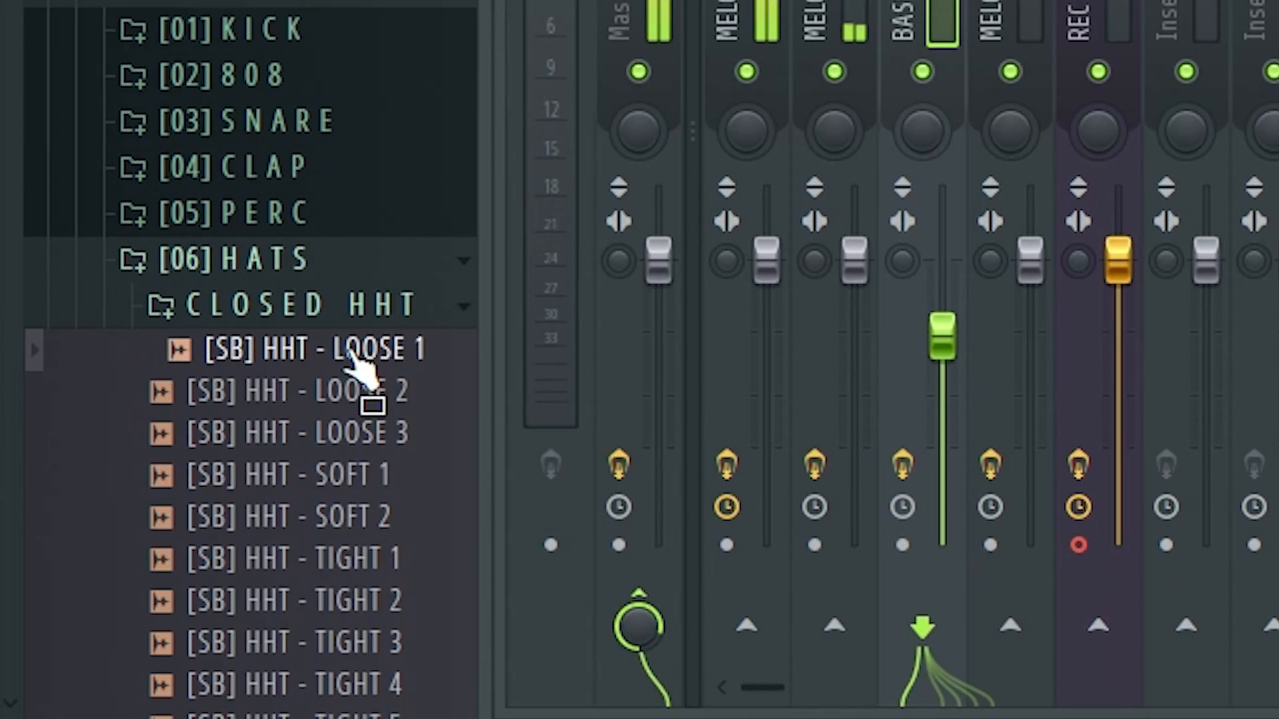
{"action": "left_click_drag", "start_coordinate": [353, 359], "coordinate": [491, 457]}
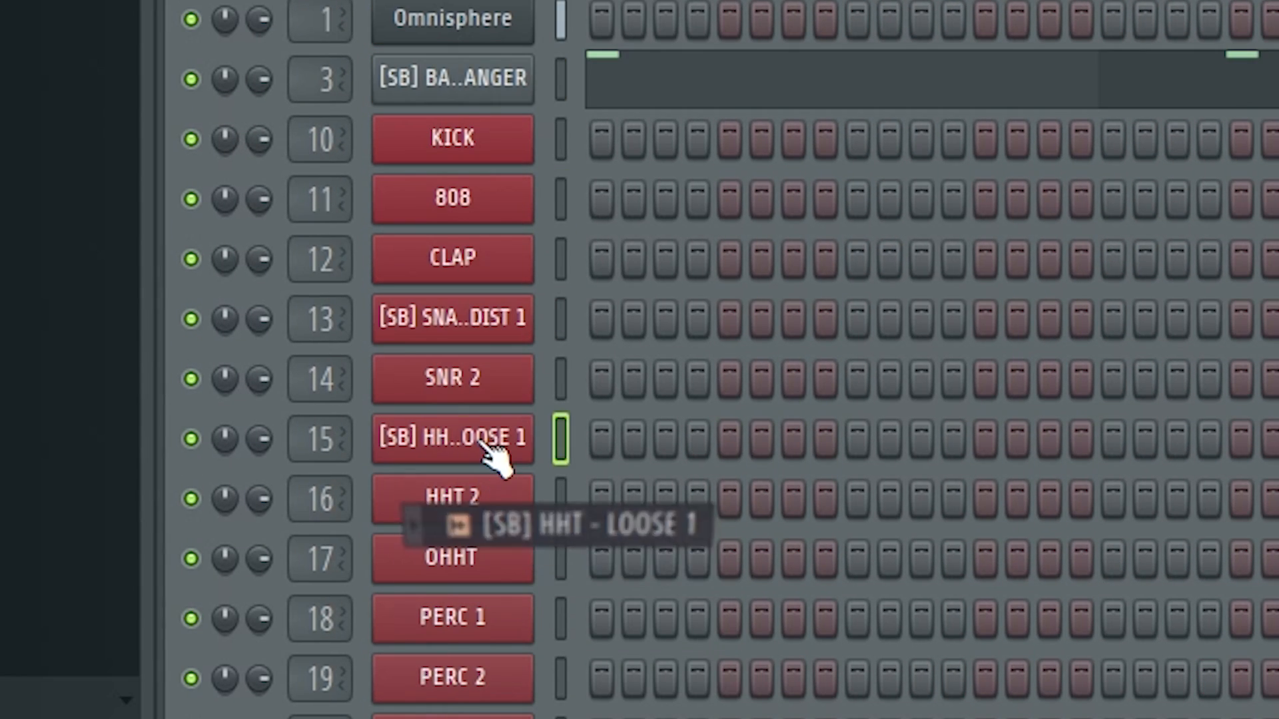
{"action": "right_click", "coordinate": [491, 453]}
{"action": "left_click", "coordinate": [1085, 604]}
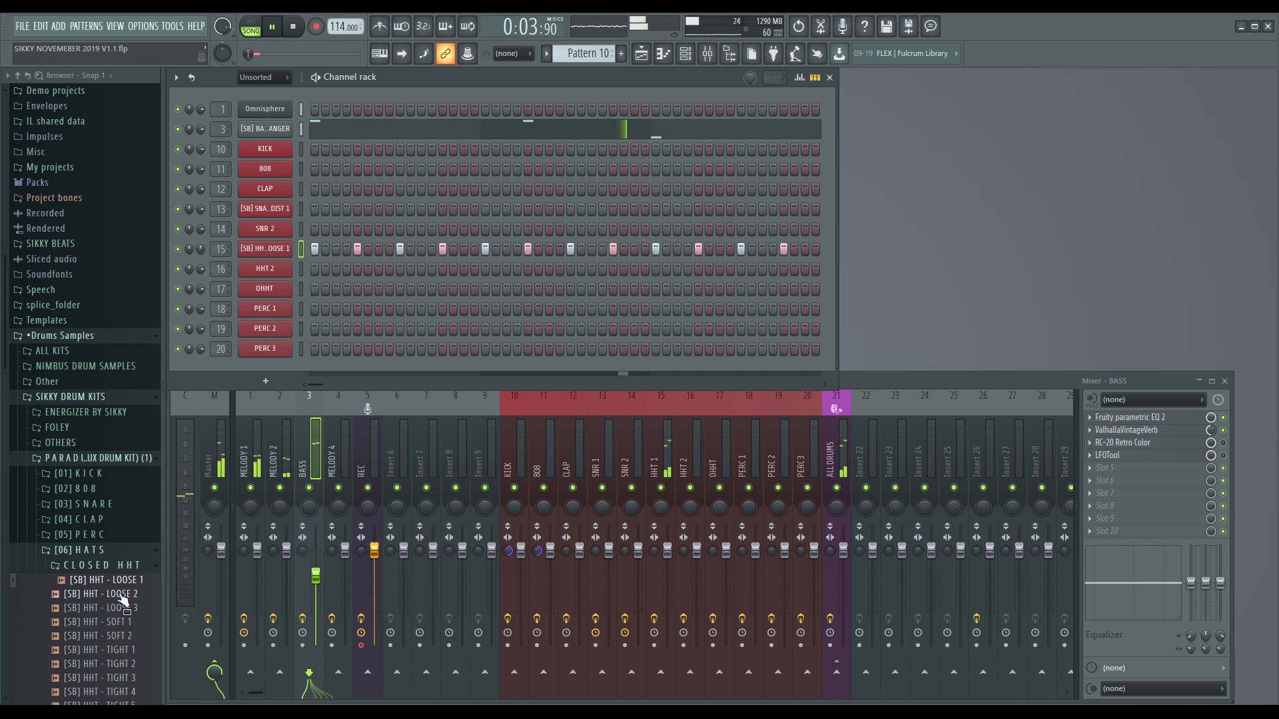
Step: Load [SB] HHT - SOFT 2 onto the second hi-hat channel and fill it every 2 steps
{"action": "key", "text": "space"}
{"action": "right_click", "coordinate": [275, 272]}
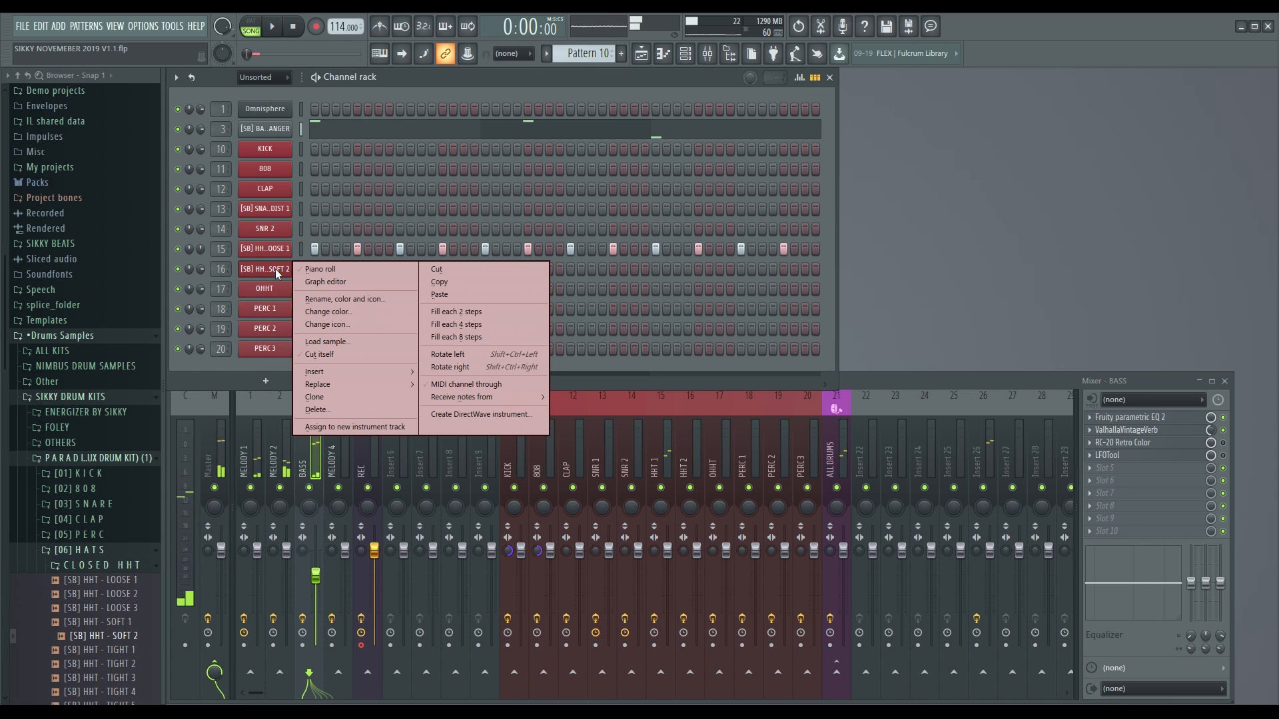
{"action": "left_click", "coordinate": [486, 313]}
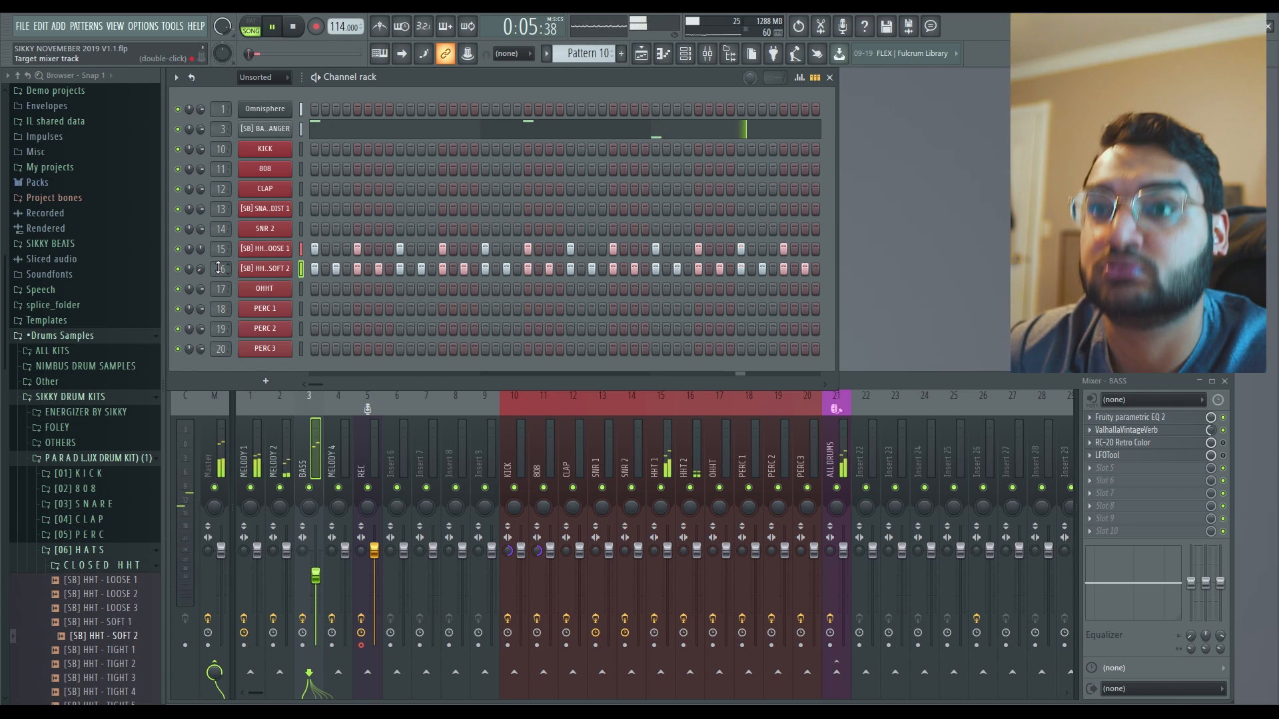
Step: Clone the [SB] HHT - SOFT 2 channel and route the original to mixer track 15
{"action": "right_click", "coordinate": [280, 269]}
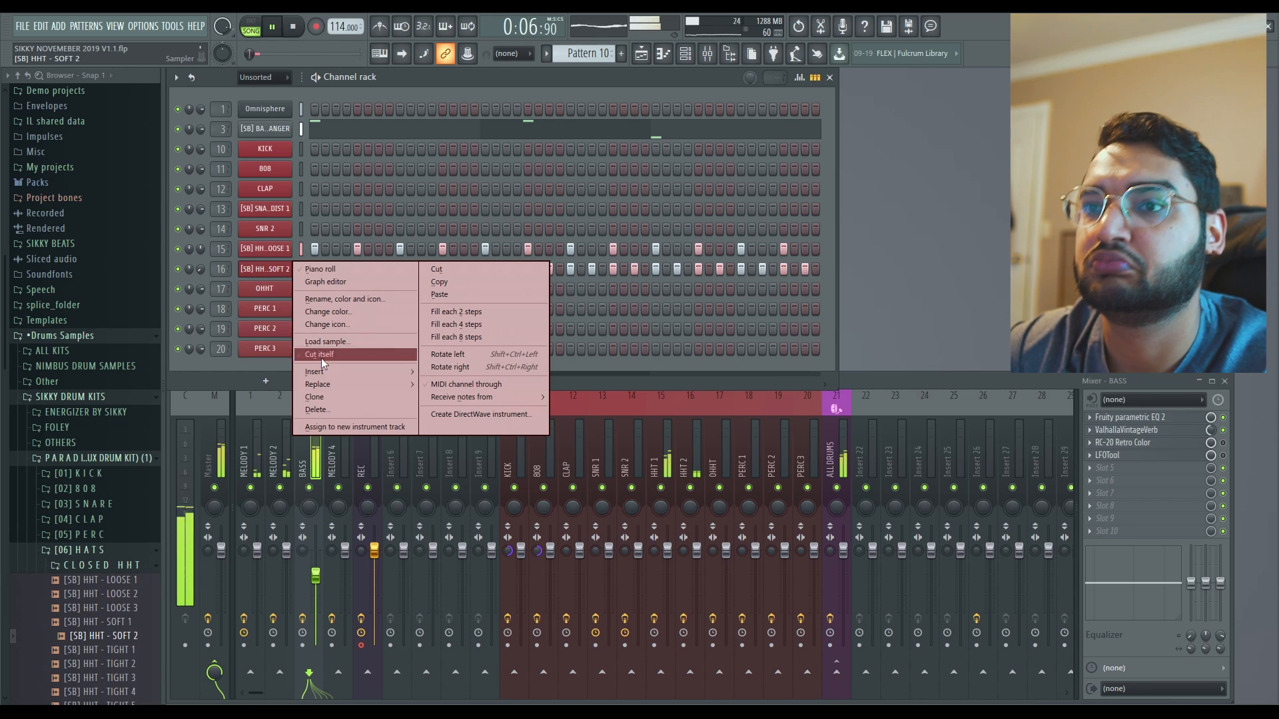
{"action": "left_click", "coordinate": [322, 397]}
{"action": "scroll", "coordinate": [222, 269], "scroll_direction": "down", "scroll_amount": 1}
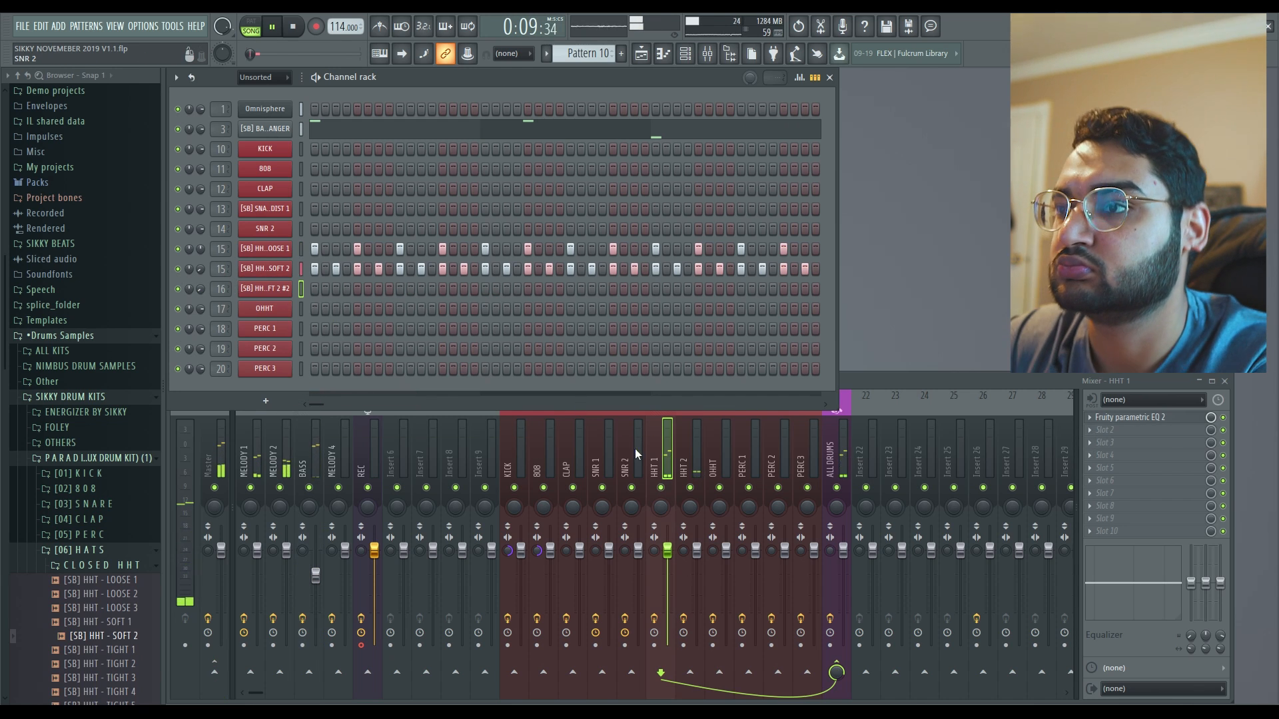
Step: Apply the SIKKY EQ DEFAULT preset to HHT 1's Fruity parametric EQ 2 and raise the band 1 high pass to about 3400 Hz
{"action": "left_click", "coordinate": [1137, 423]}
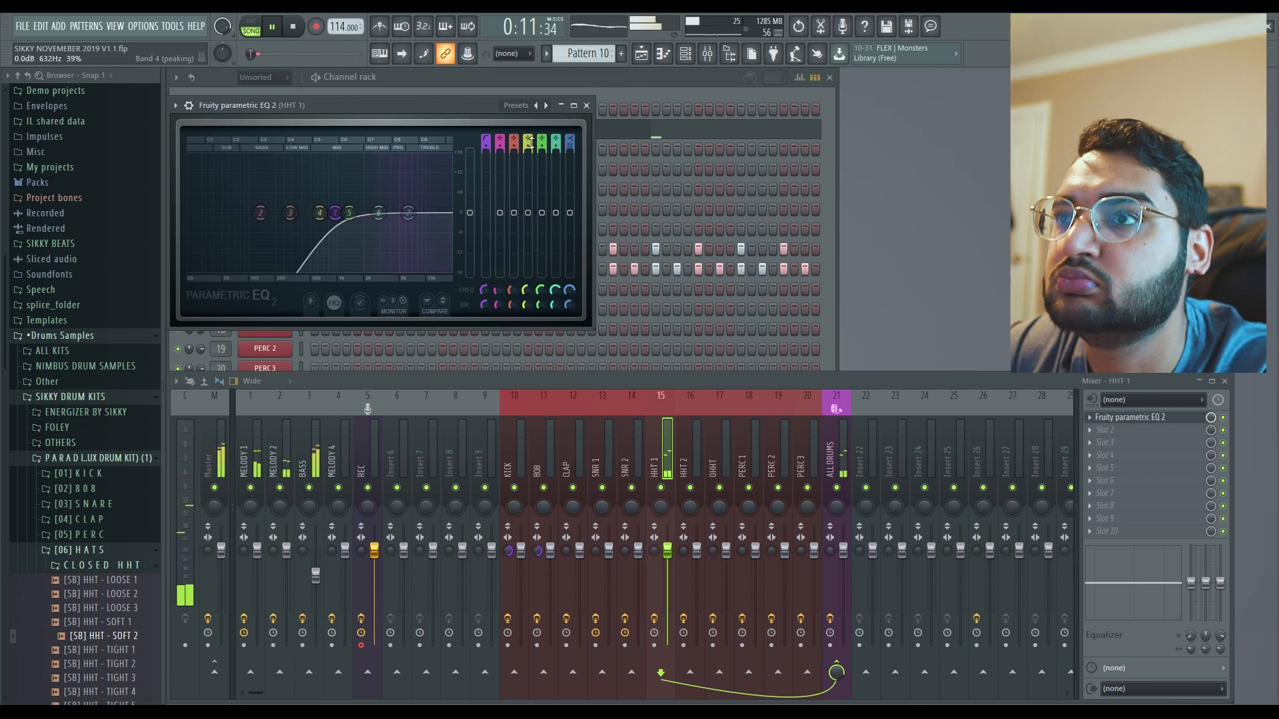
{"action": "left_click", "coordinate": [549, 105]}
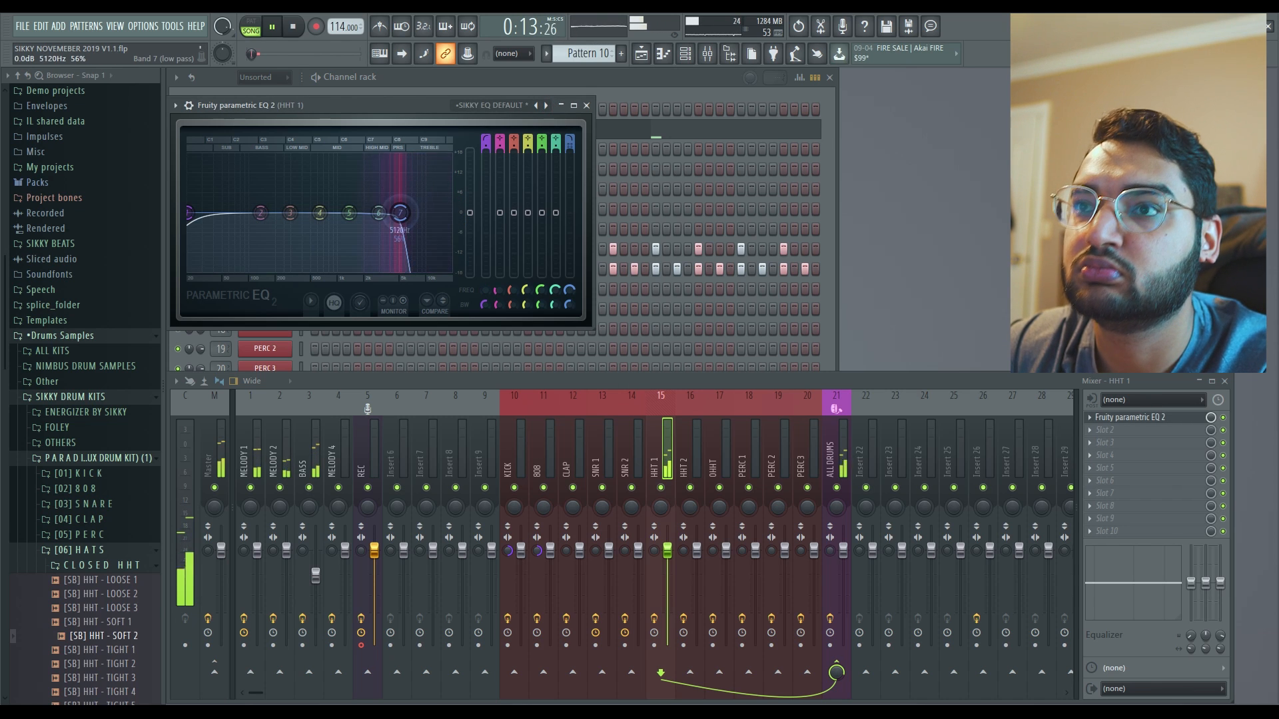
{"action": "left_click_drag", "start_coordinate": [210, 219], "coordinate": [301, 213]}
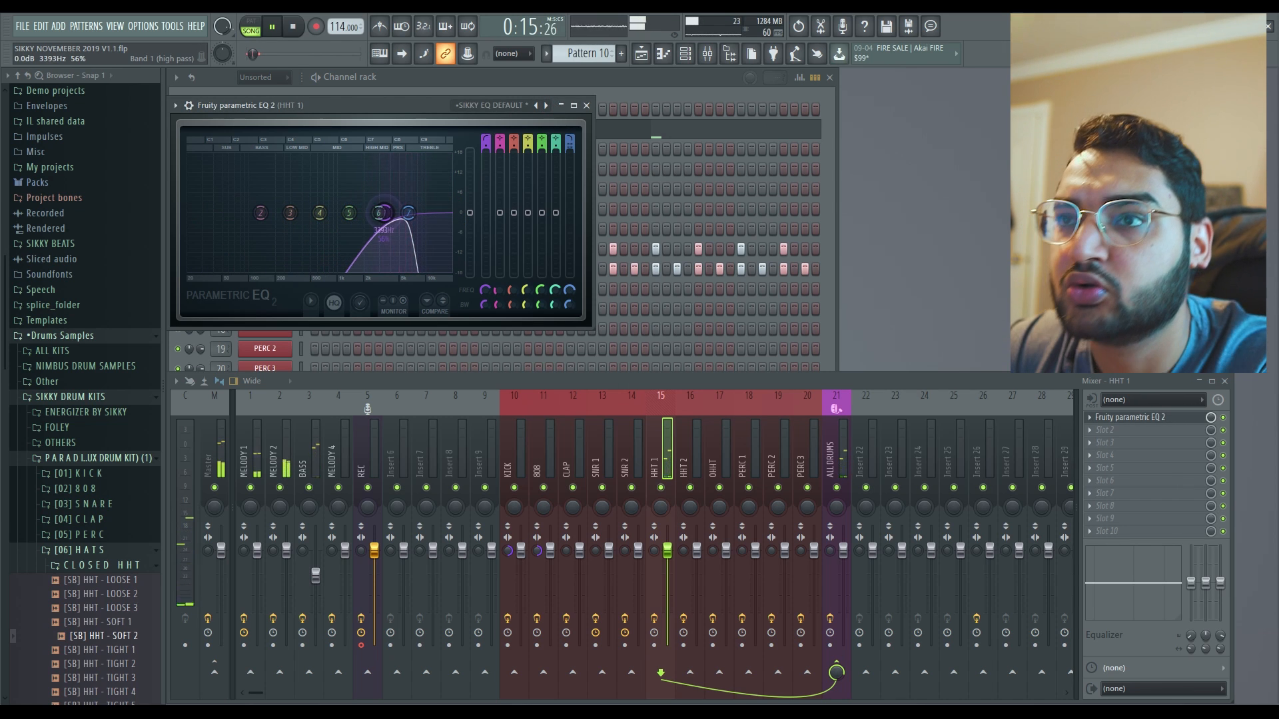
{"action": "key", "text": "Escape"}
{"action": "key", "text": "space"}
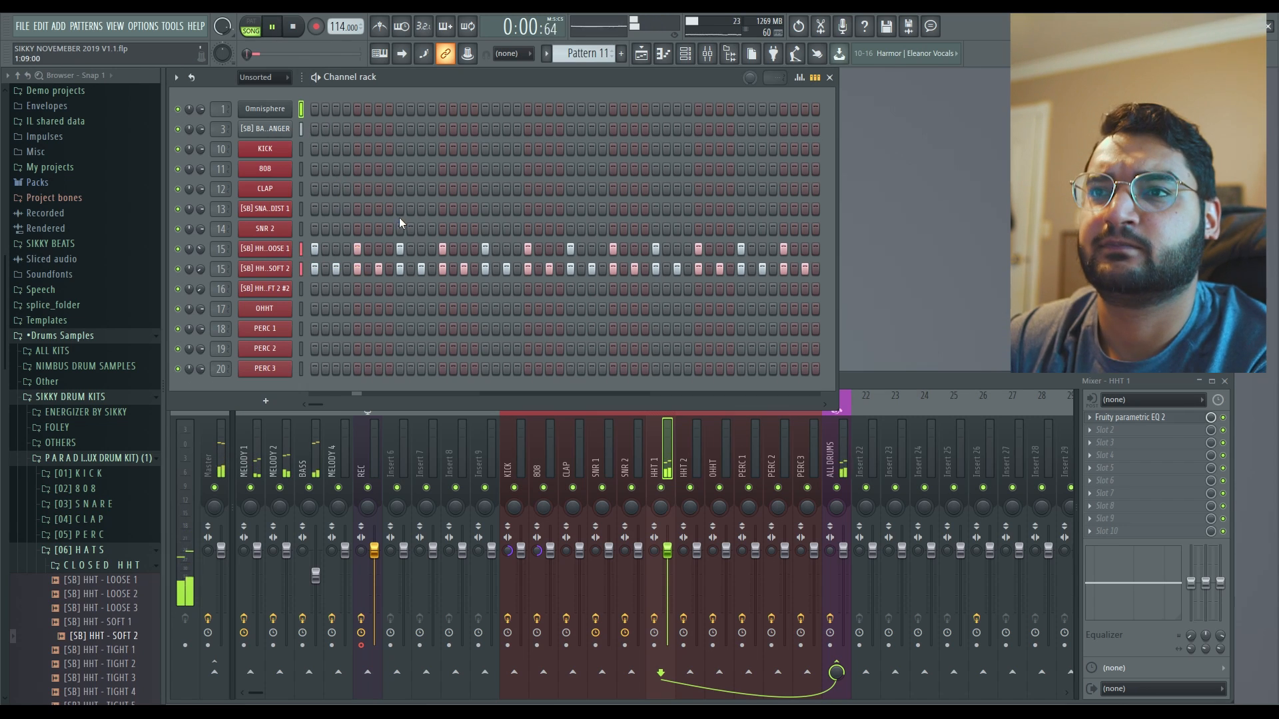
Step: Place a snare hit on step 9 of the distorted snare channel and loop it every 16 steps
{"action": "left_click", "coordinate": [400, 209]}
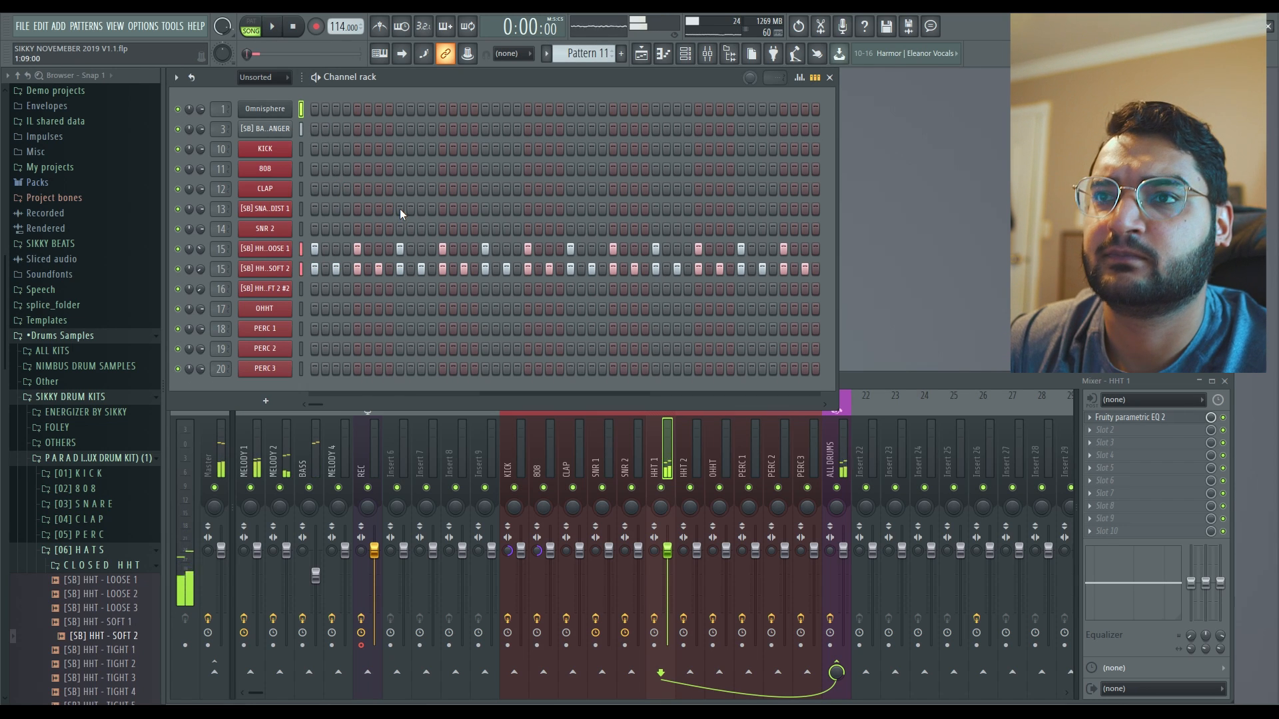
{"action": "left_click", "coordinate": [192, 78]}
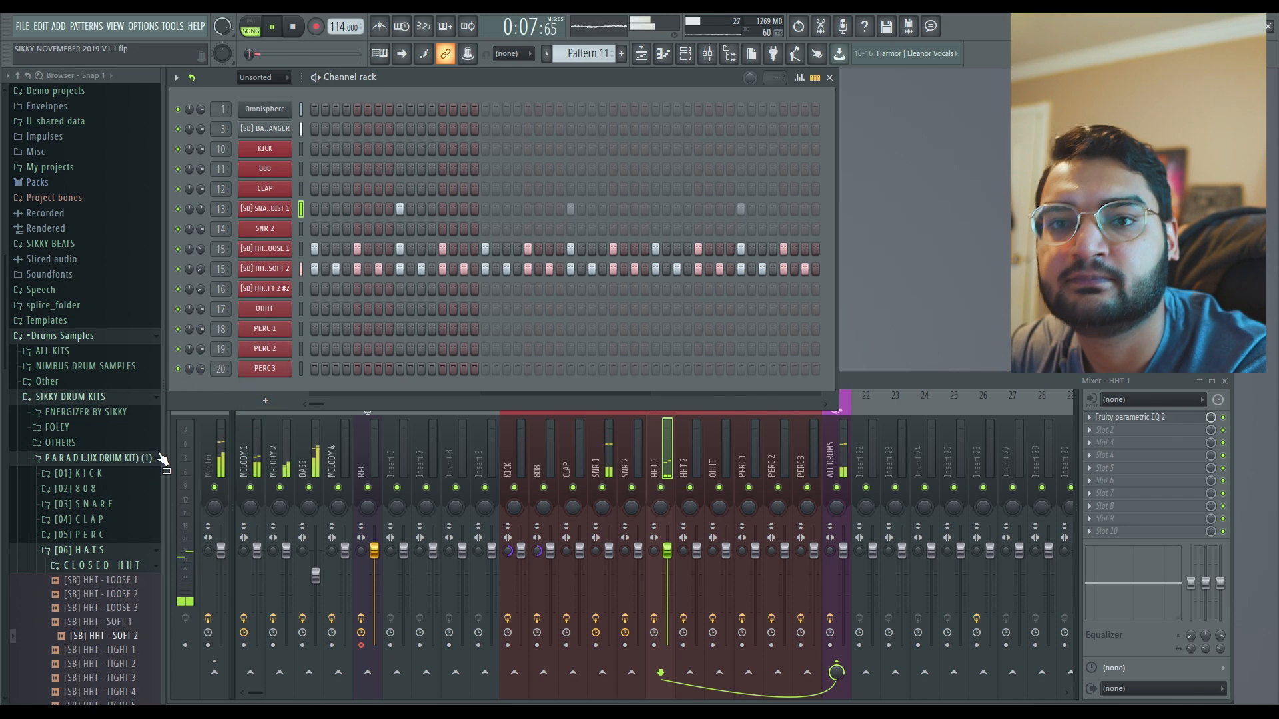
Step: Mute Track 8 in the playlist and check the time-stretching settings of its Track 9 (consolidated) audio clip
{"action": "left_click", "coordinate": [641, 55]}
{"action": "left_click", "coordinate": [342, 258]}
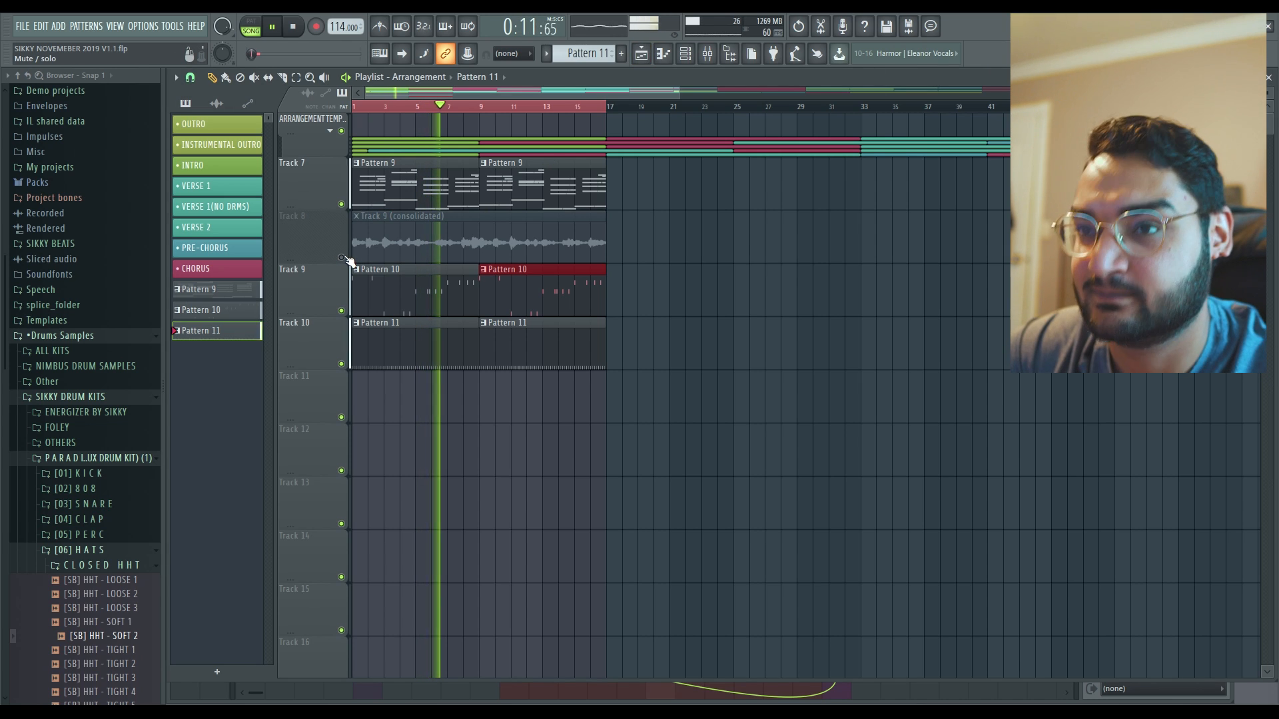
{"action": "double_click", "coordinate": [474, 242]}
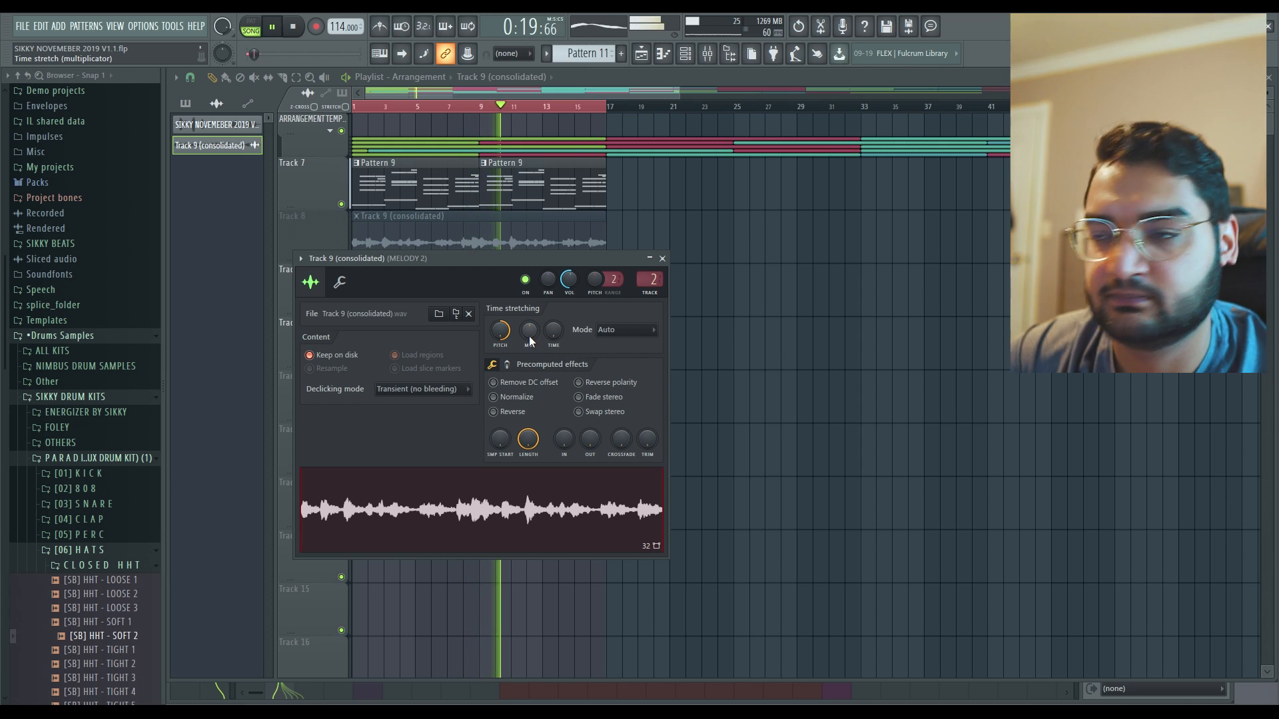
{"action": "left_click", "coordinate": [663, 259]}
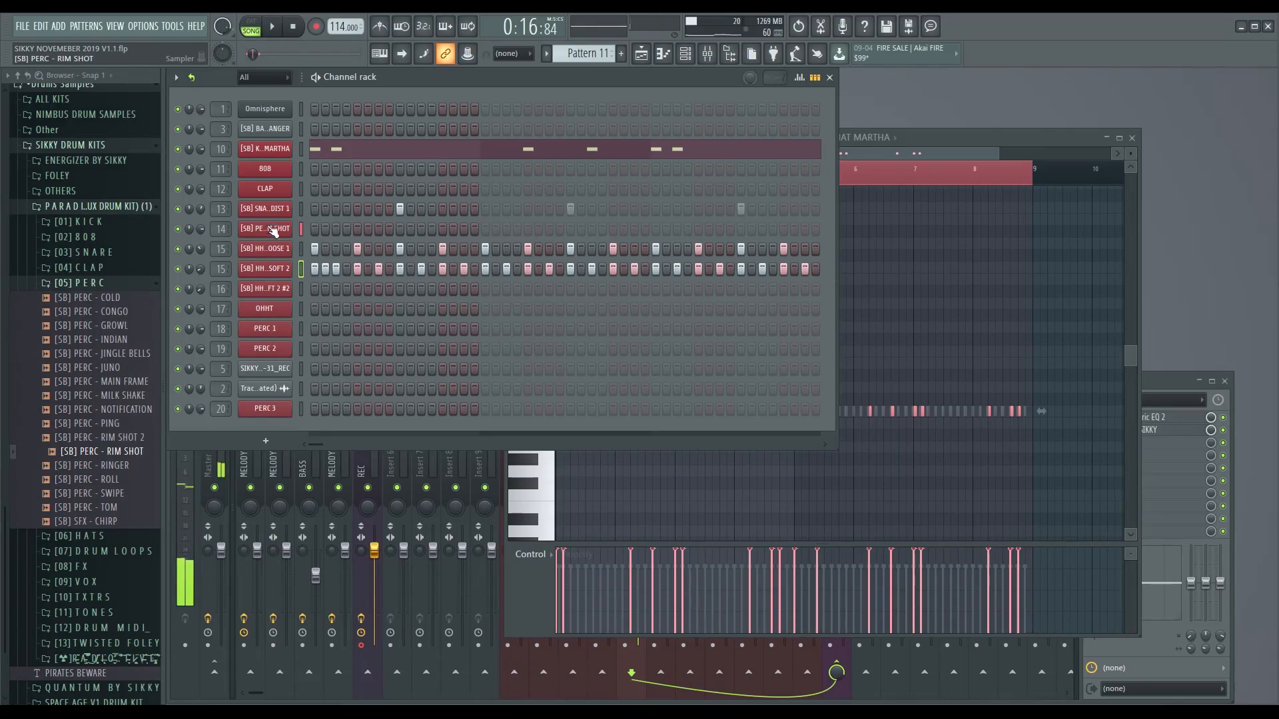
Step: Place a hit on step 7 of the [SB] PERC - RIM SHOT channel and adjust the channel's volume
{"action": "left_click", "coordinate": [271, 232]}
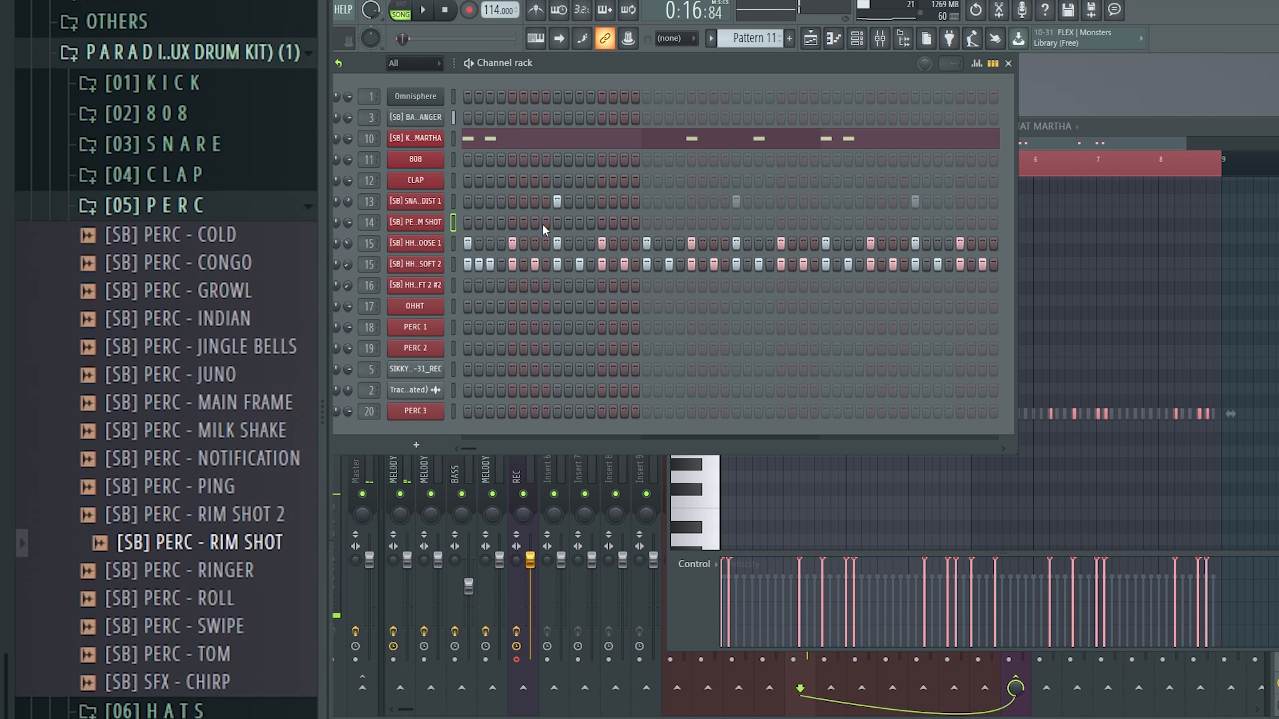
{"action": "left_click", "coordinate": [534, 223]}
{"action": "key", "text": "space"}
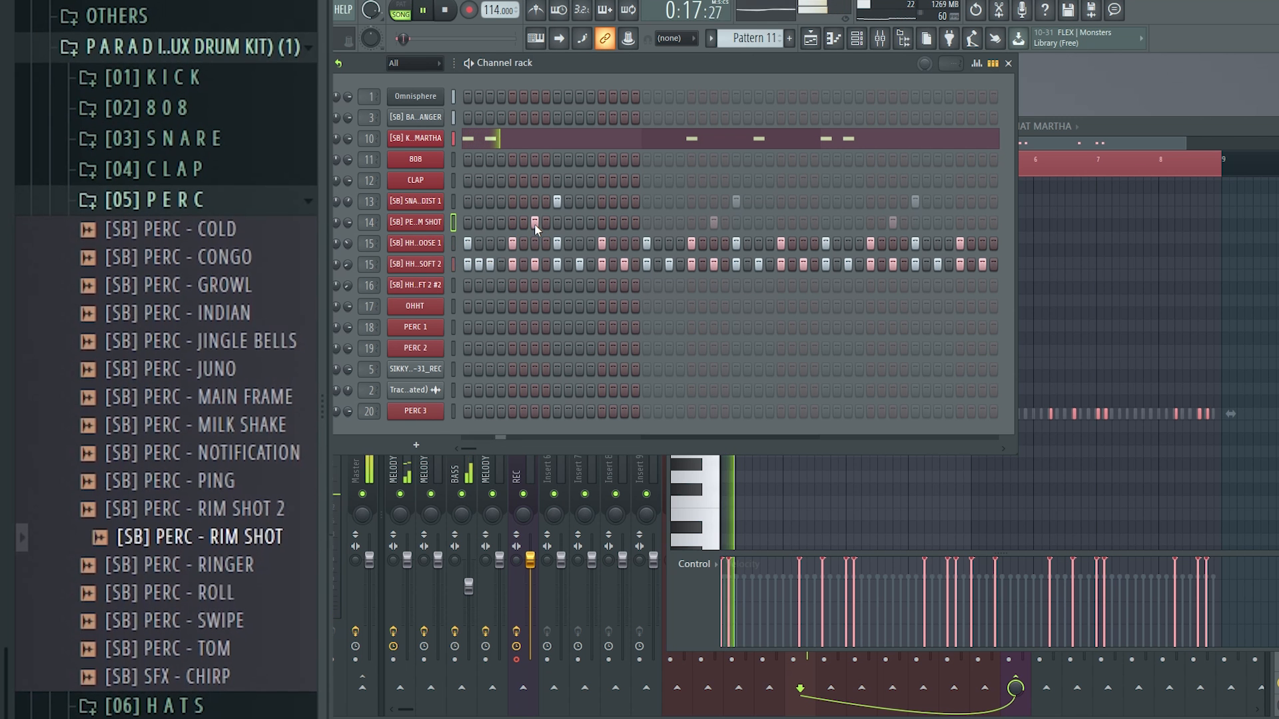
{"action": "key", "text": "space"}
{"action": "key", "text": "space"}
{"action": "left_click_drag", "start_coordinate": [346, 223], "coordinate": [346, 232]}
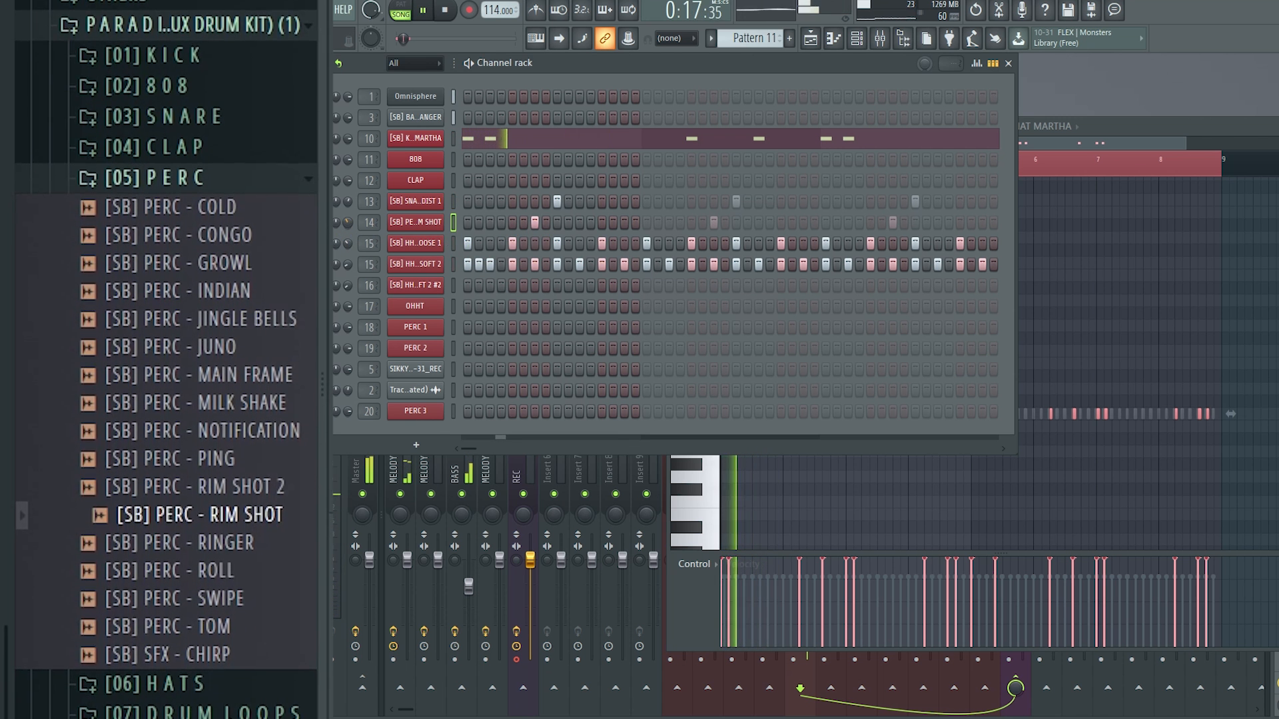
Step: Add a rim shot hit on step 19 and build a rapid roll of short rim shot notes from step 5 in the piano roll
{"action": "left_click", "coordinate": [671, 223]}
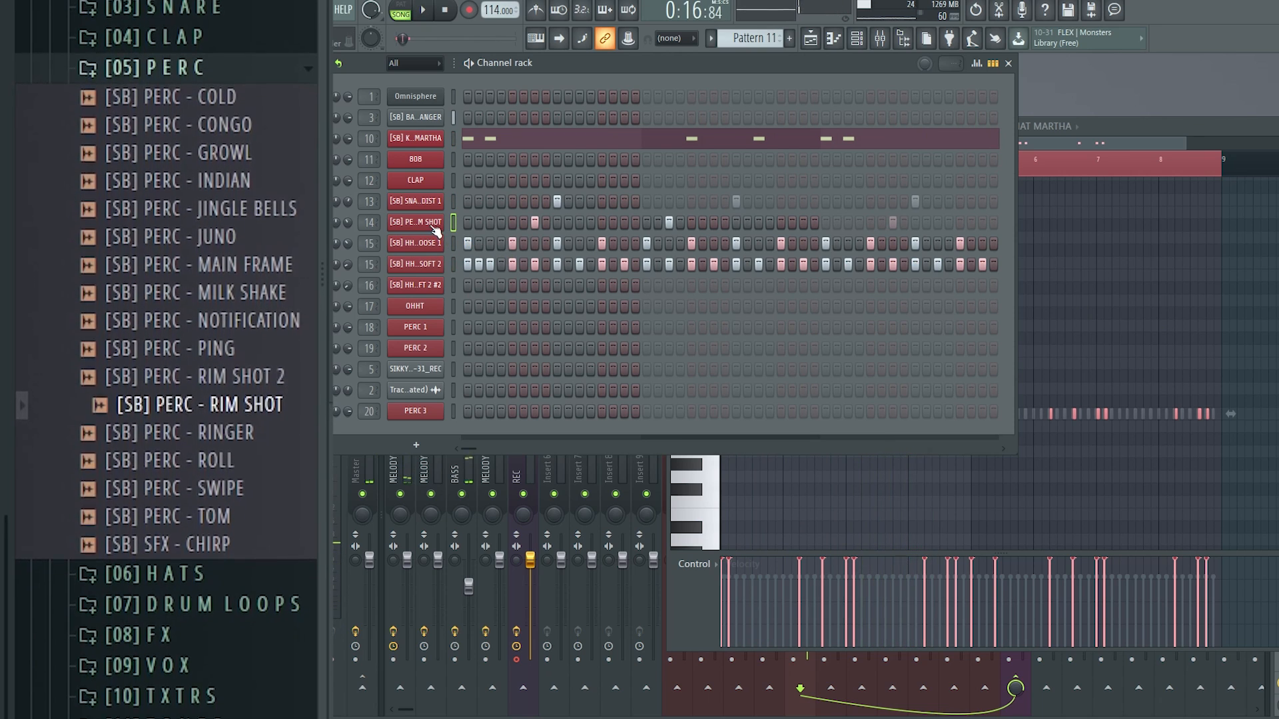
{"action": "left_click_drag", "start_coordinate": [553, 386], "coordinate": [614, 392]}
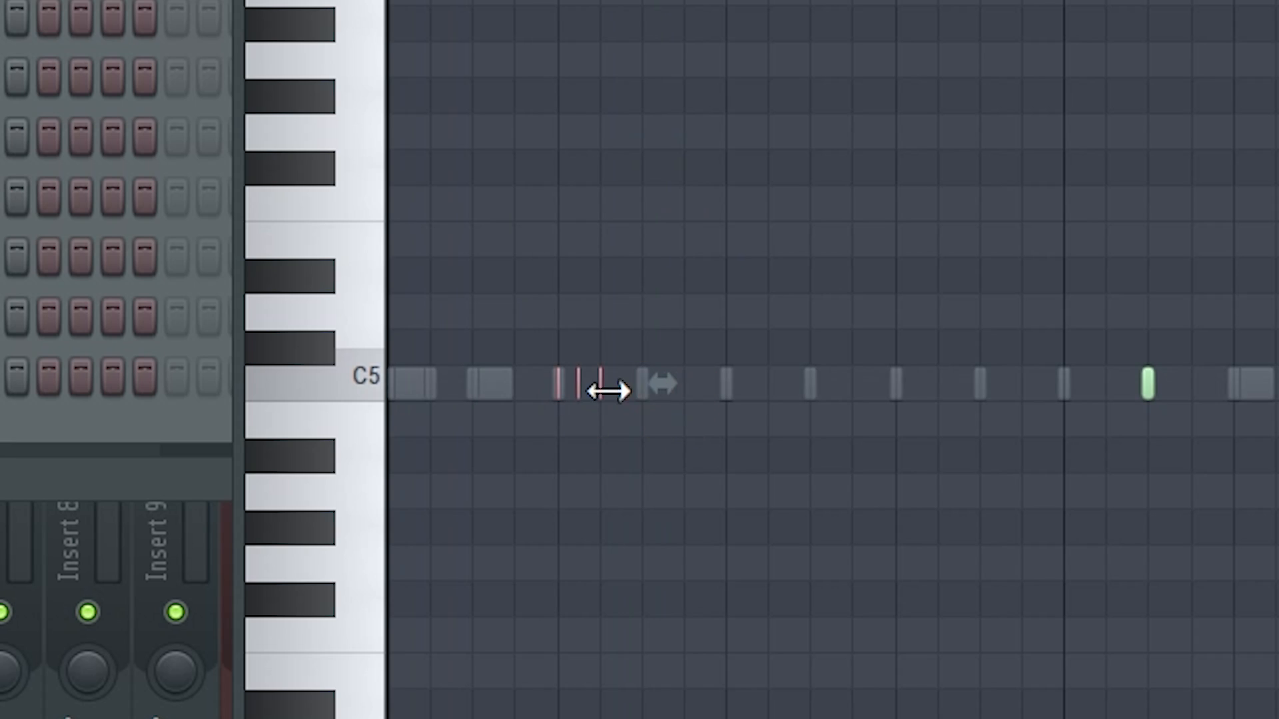
{"action": "left_click", "coordinate": [603, 397]}
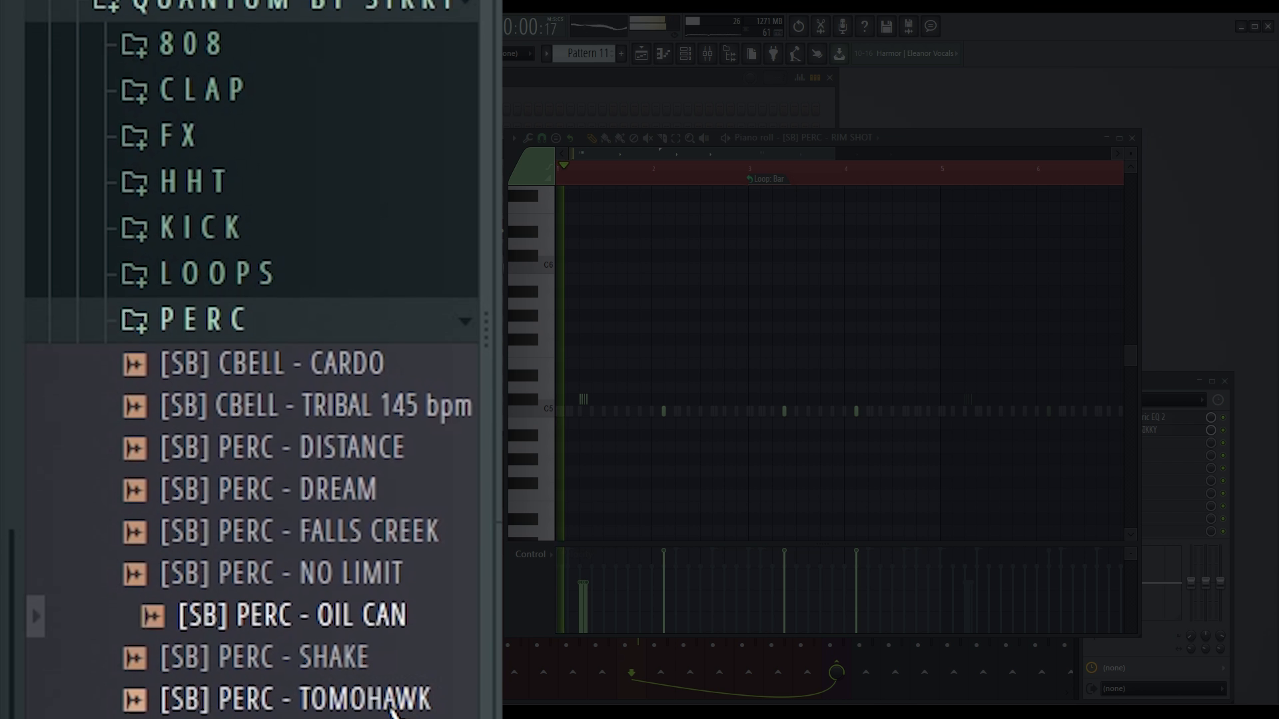
Step: Audition the percussion and rim samples in the QUANTUM BY SIKKY kit and add [SB] RIM - VERGE as a new channel
{"action": "left_click", "coordinate": [380, 652]}
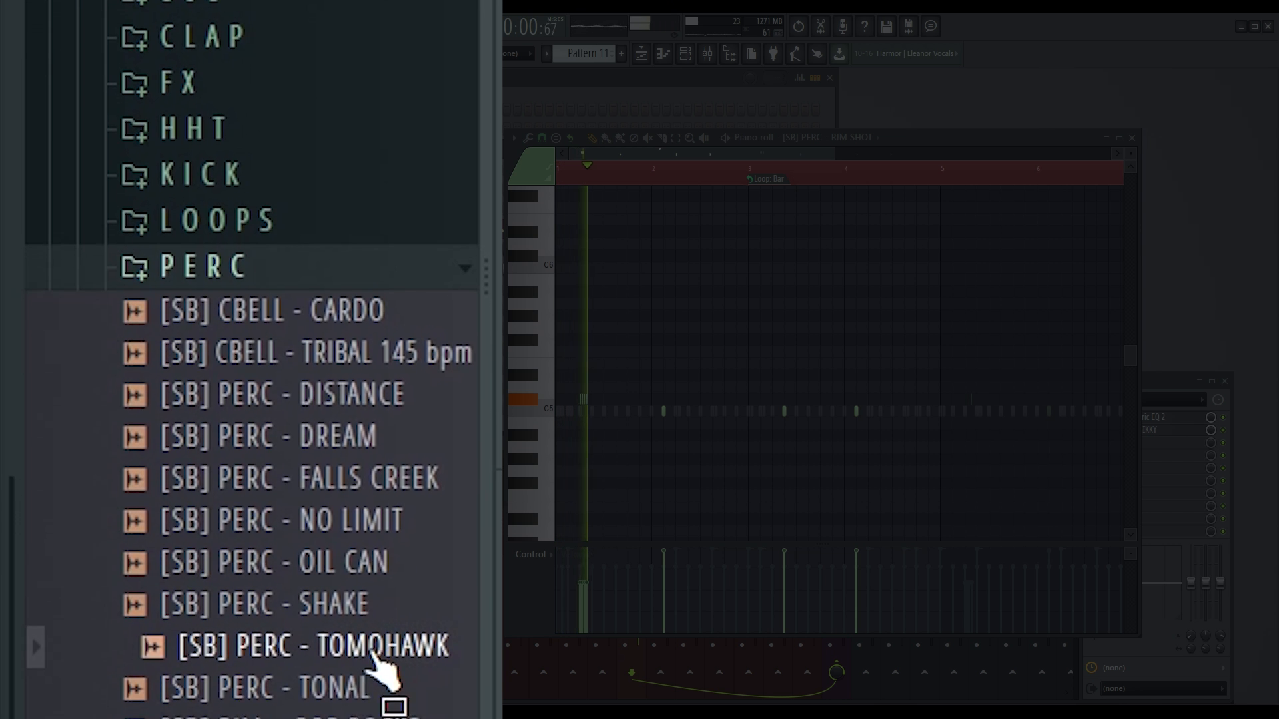
{"action": "left_click", "coordinate": [373, 684]}
{"action": "left_click", "coordinate": [369, 681]}
{"action": "left_click", "coordinate": [375, 675]}
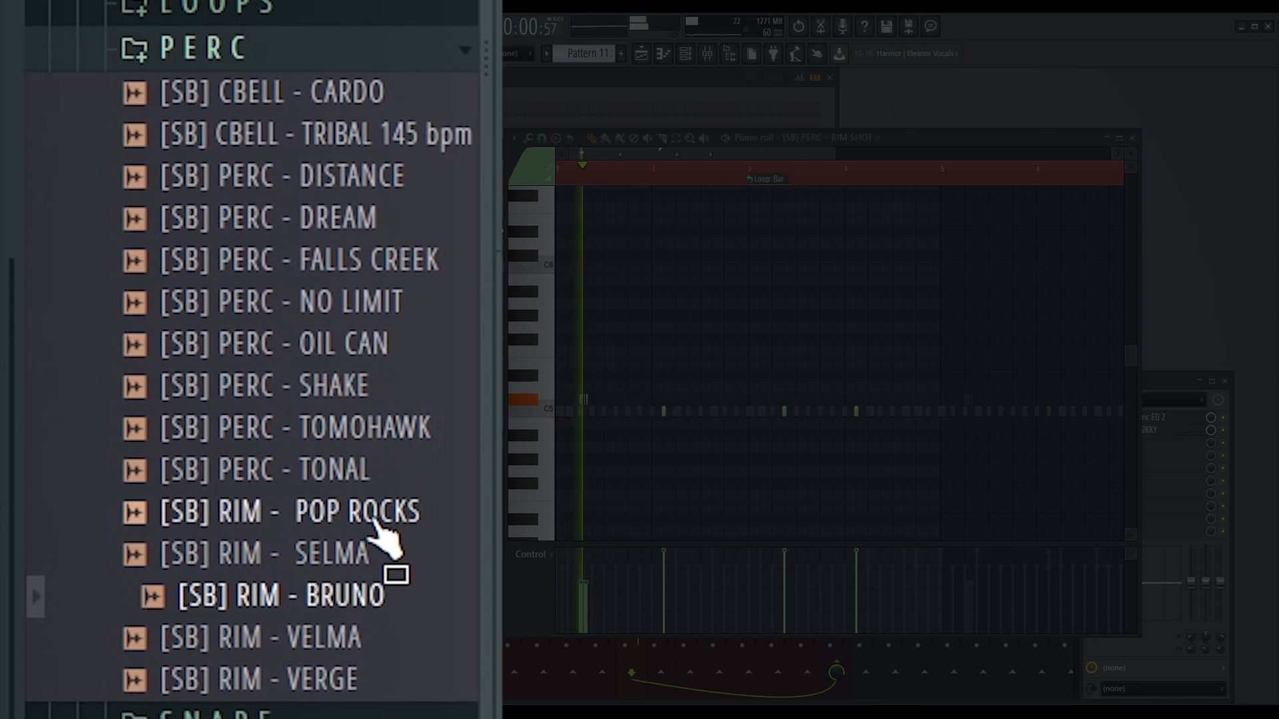
{"action": "left_click", "coordinate": [380, 517]}
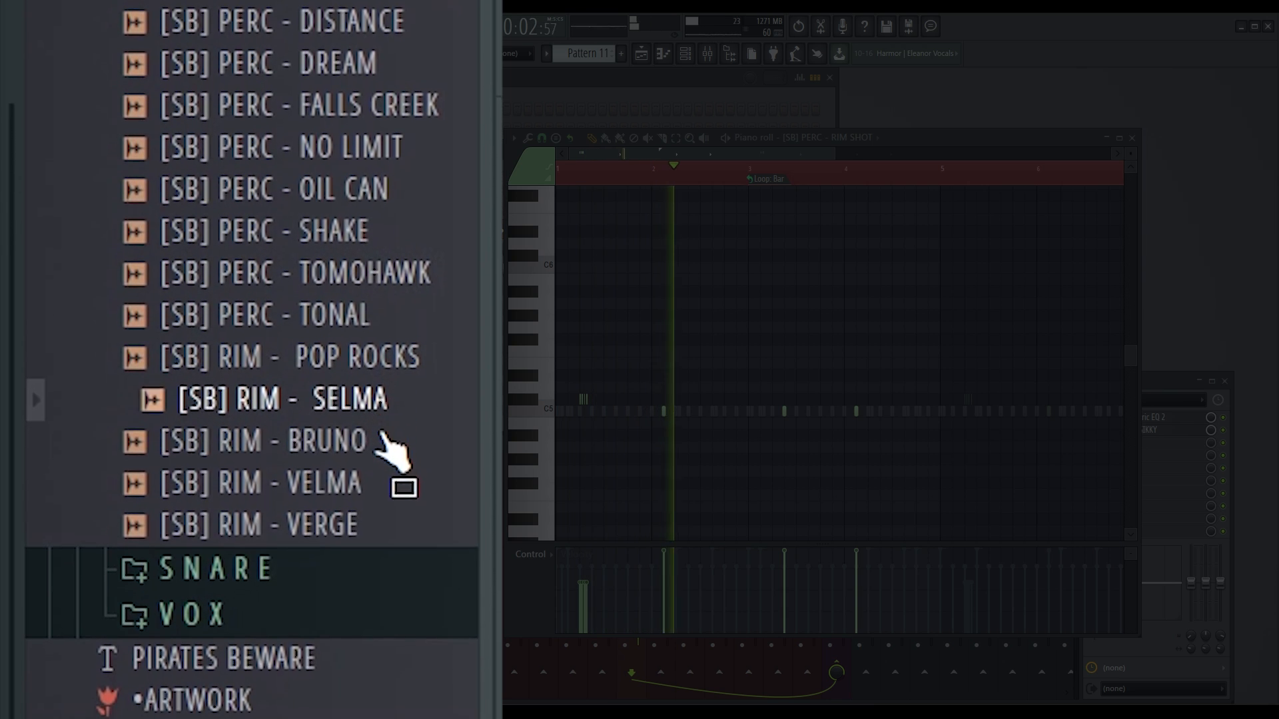
{"action": "left_click", "coordinate": [377, 546]}
{"action": "key", "text": "space"}
{"action": "left_click", "coordinate": [373, 500]}
{"action": "key", "text": "space"}
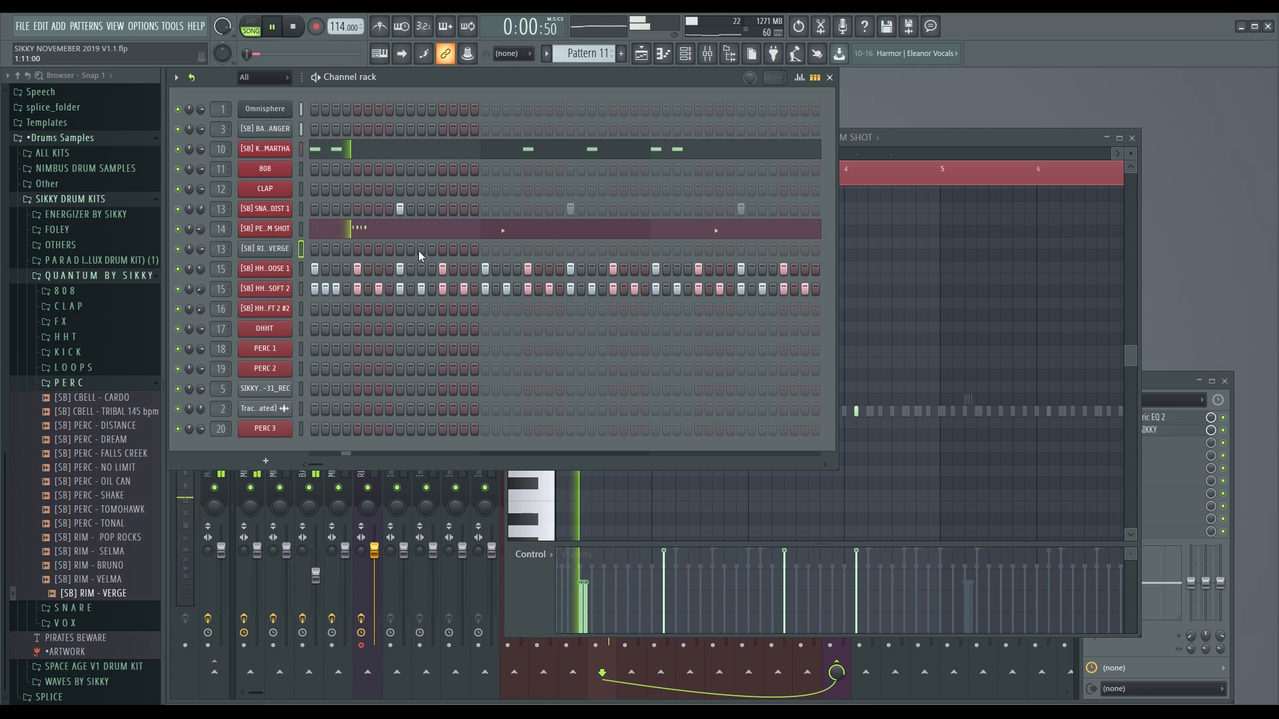
Step: Place a hit on step 11 of the [SB] RIM - VERGE channel and adjust the sample's pitch in its channel settings
{"action": "left_click", "coordinate": [421, 252]}
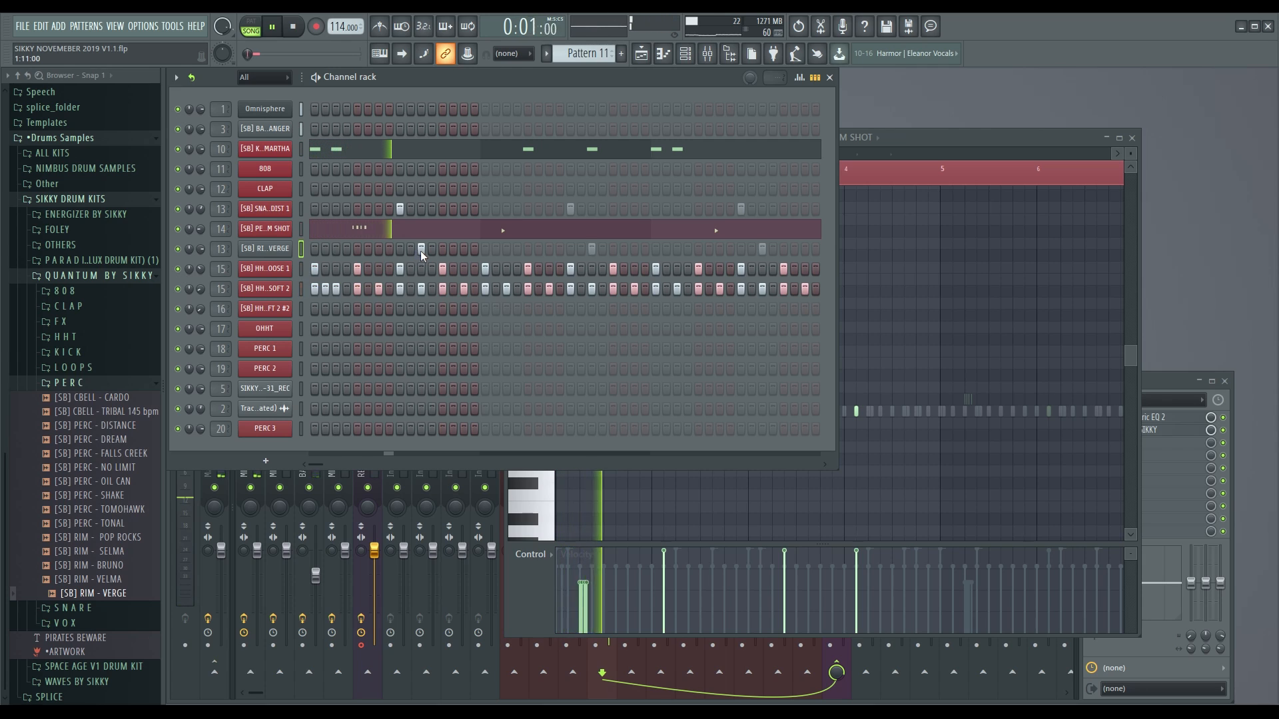
{"action": "left_click", "coordinate": [252, 248]}
{"action": "left_click_drag", "start_coordinate": [437, 258], "coordinate": [437, 261]}
{"action": "key", "text": "space"}
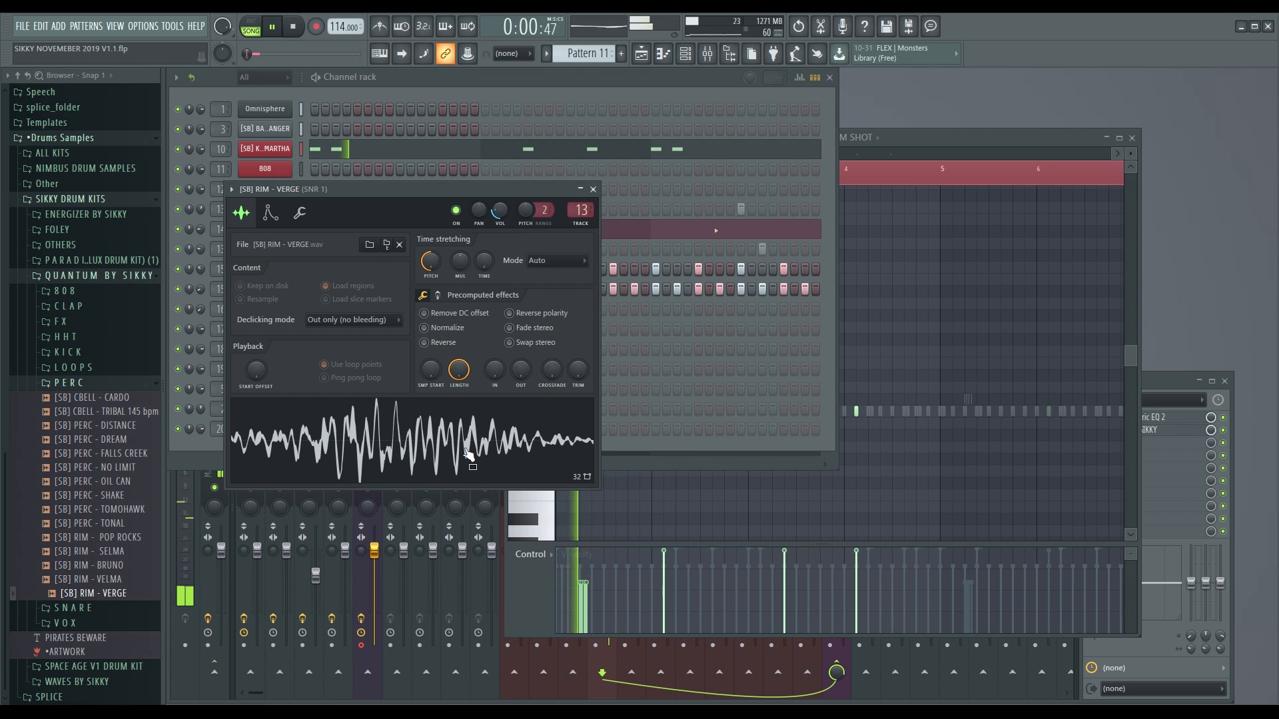
{"action": "key", "text": "space"}
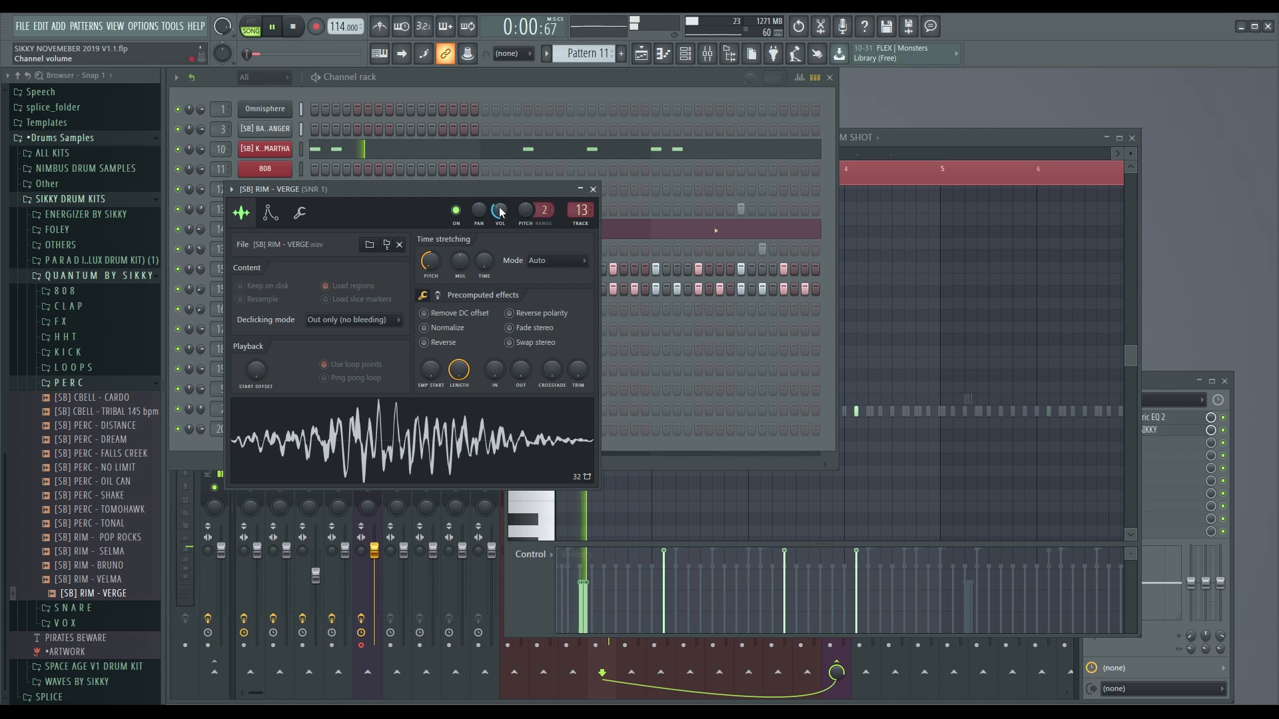
{"action": "left_click", "coordinate": [519, 210]}
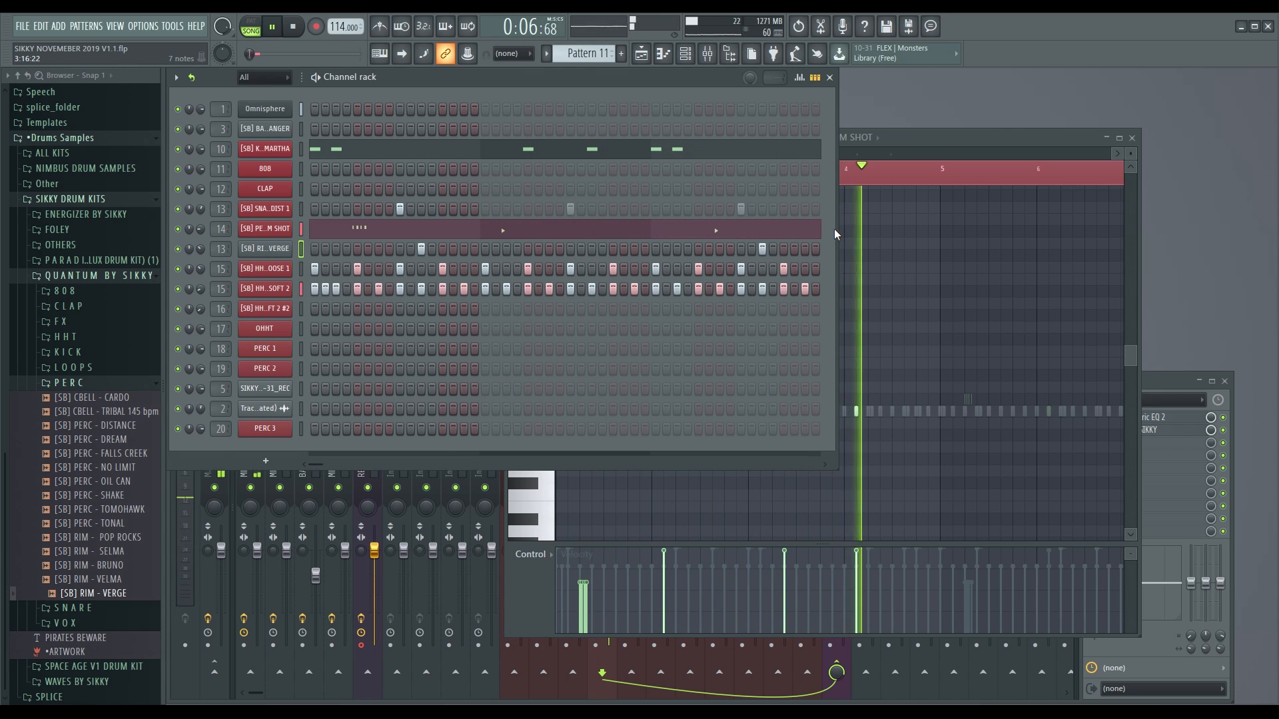
Step: Widen the channel rack and load [SB] 808 - 96hz from the CLEAN folder of the [02] 808 samples onto the 808 channel
{"action": "left_click_drag", "start_coordinate": [834, 229], "coordinate": [1261, 253]}
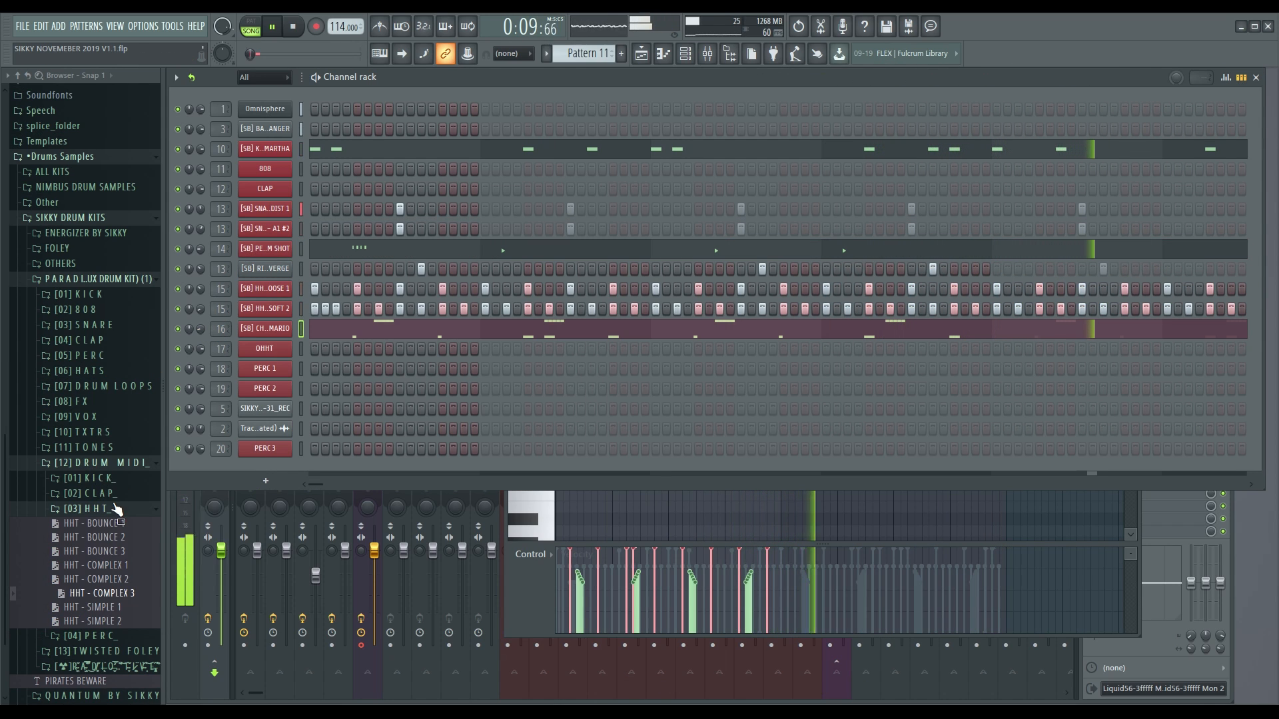
{"action": "left_click", "coordinate": [138, 309]}
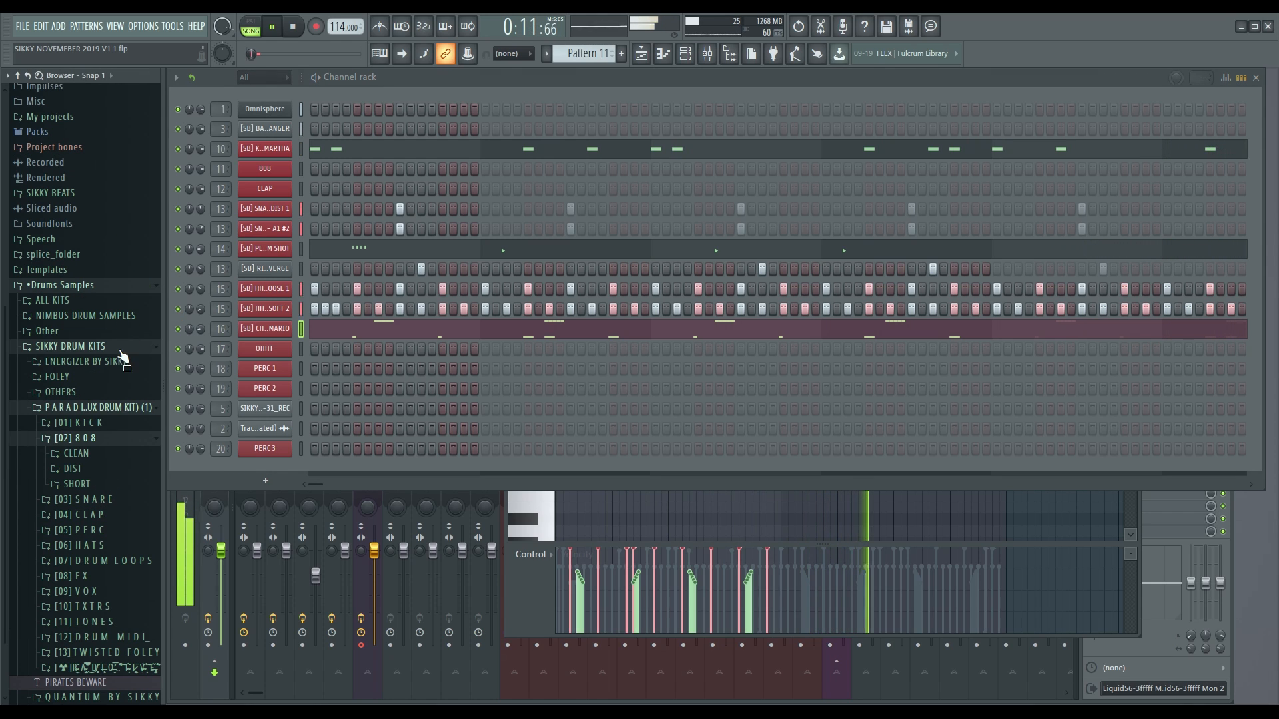
{"action": "left_click", "coordinate": [76, 454]}
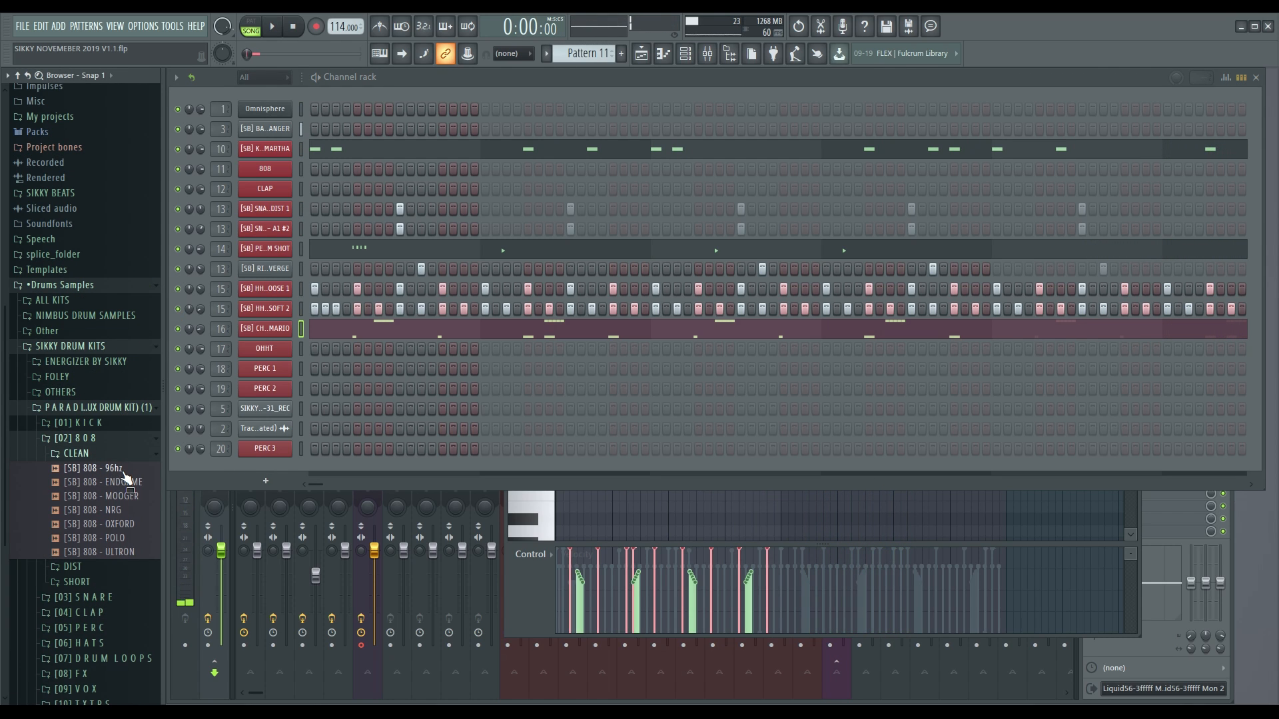
{"action": "left_click_drag", "start_coordinate": [273, 175], "coordinate": [277, 172]}
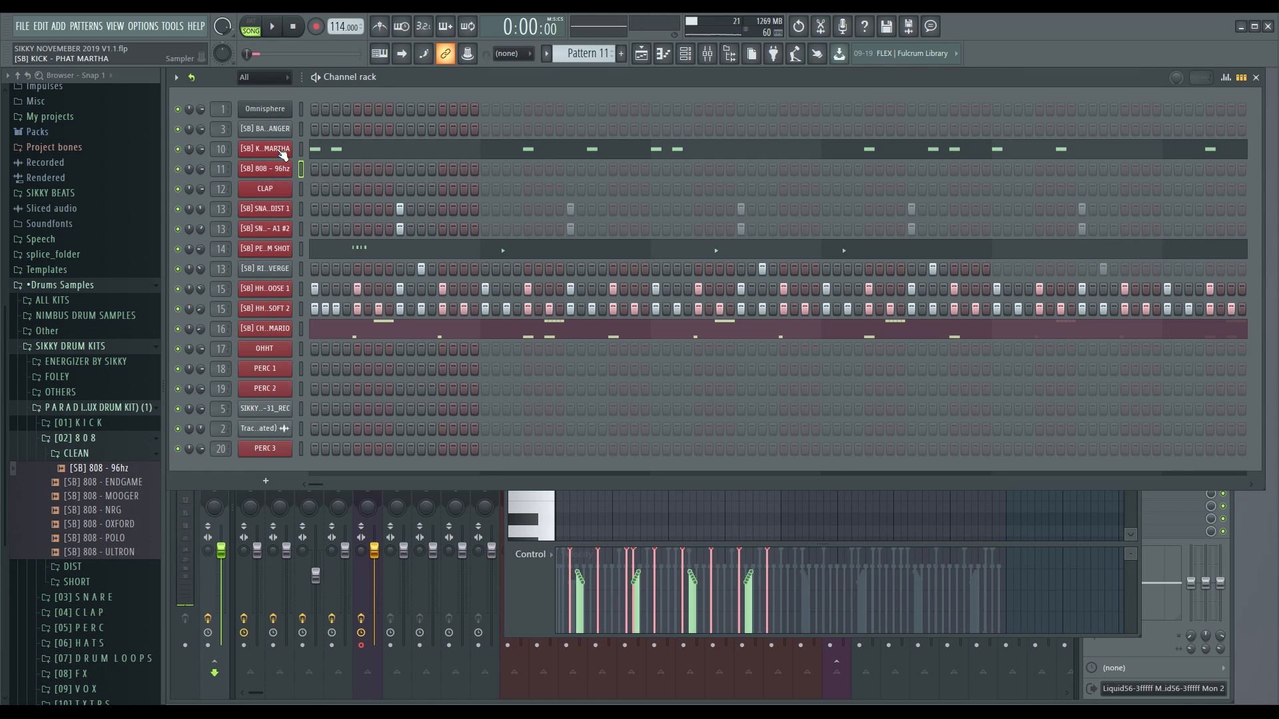
Step: Copy the [SB] KICK - PHAT MARTHA pattern to the 808 channel and lower its first two notes by an octave in the piano roll
{"action": "right_click", "coordinate": [282, 153]}
{"action": "left_click", "coordinate": [454, 162]}
{"action": "right_click", "coordinate": [293, 166]}
{"action": "left_click", "coordinate": [445, 195]}
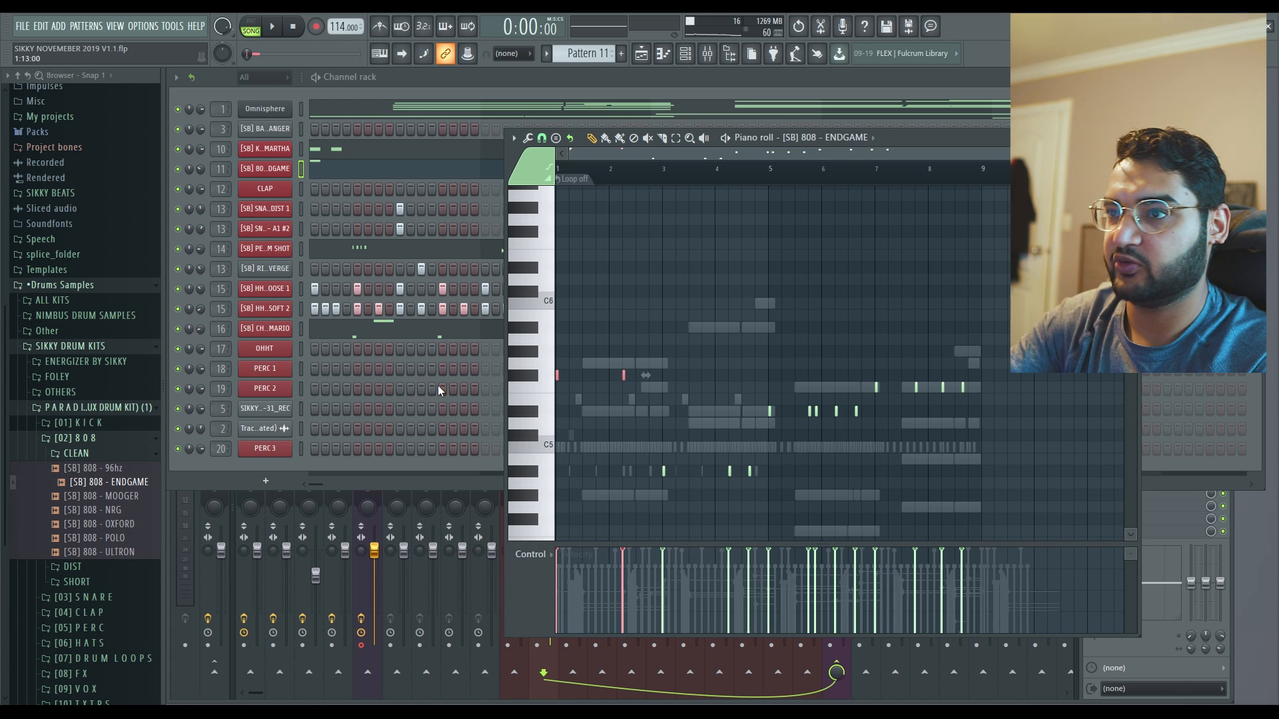
{"action": "key", "text": "ctrl+Down"}
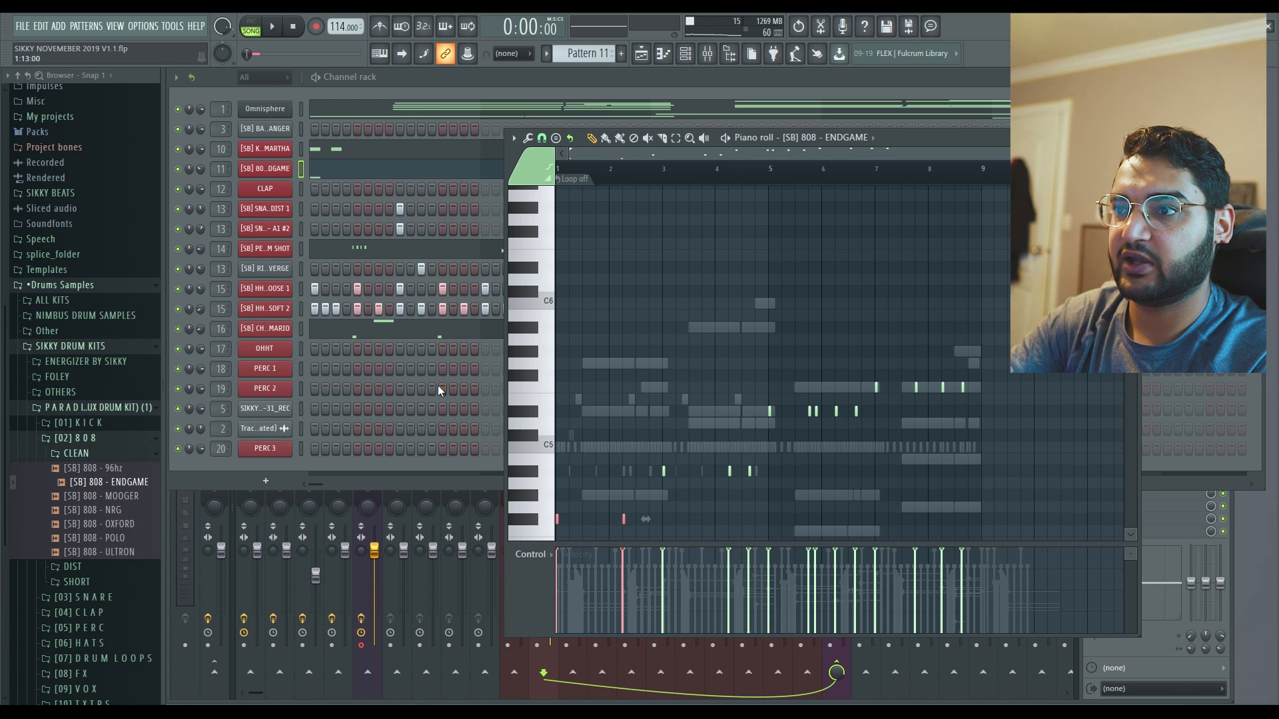
{"action": "key", "text": "space"}
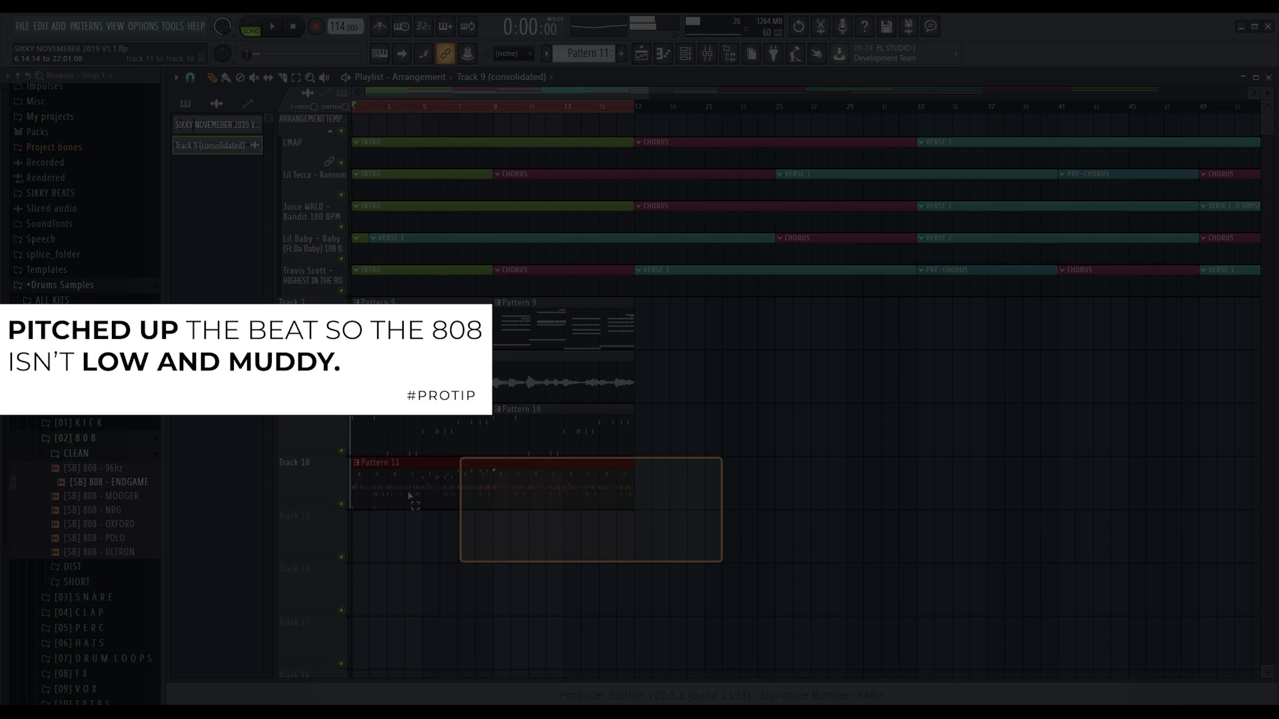
Step: Move the Pattern 11 clip on Track 10 to start at bar 17 and collapse the arrangement template track group
{"action": "left_click_drag", "start_coordinate": [410, 496], "coordinate": [688, 489]}
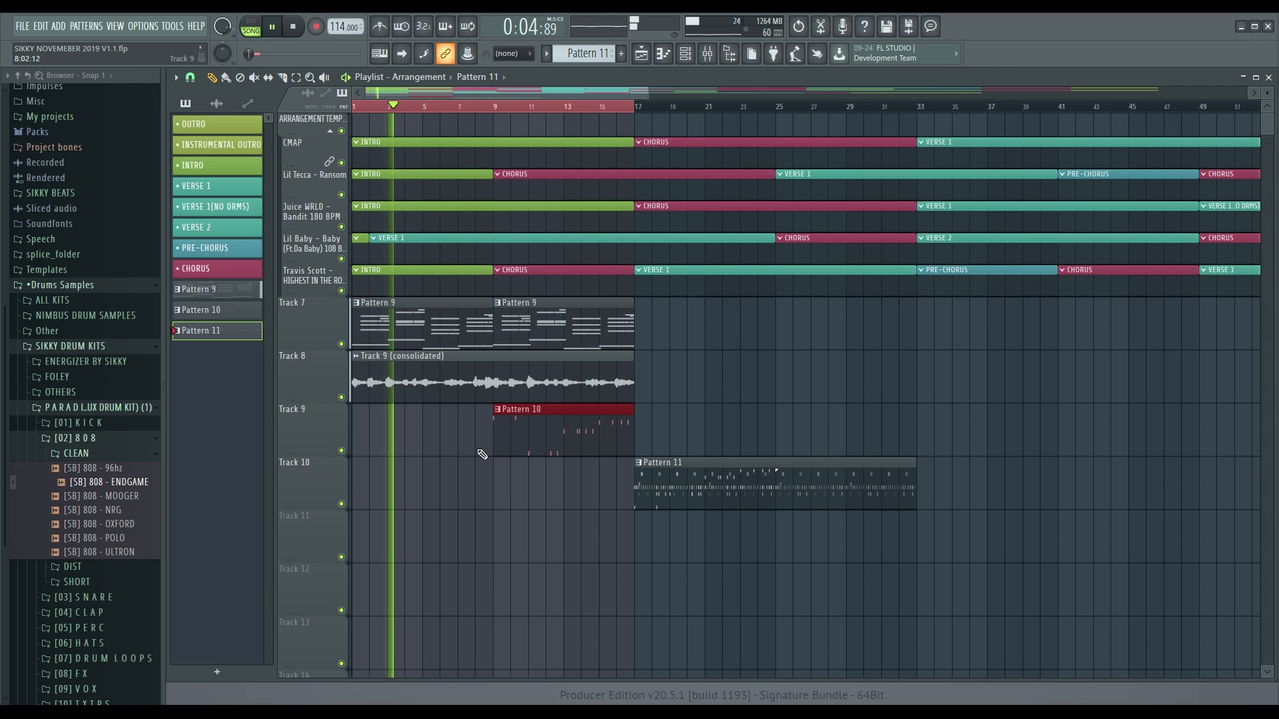
{"action": "scroll", "coordinate": [551, 457], "scroll_direction": "down", "scroll_amount": 2}
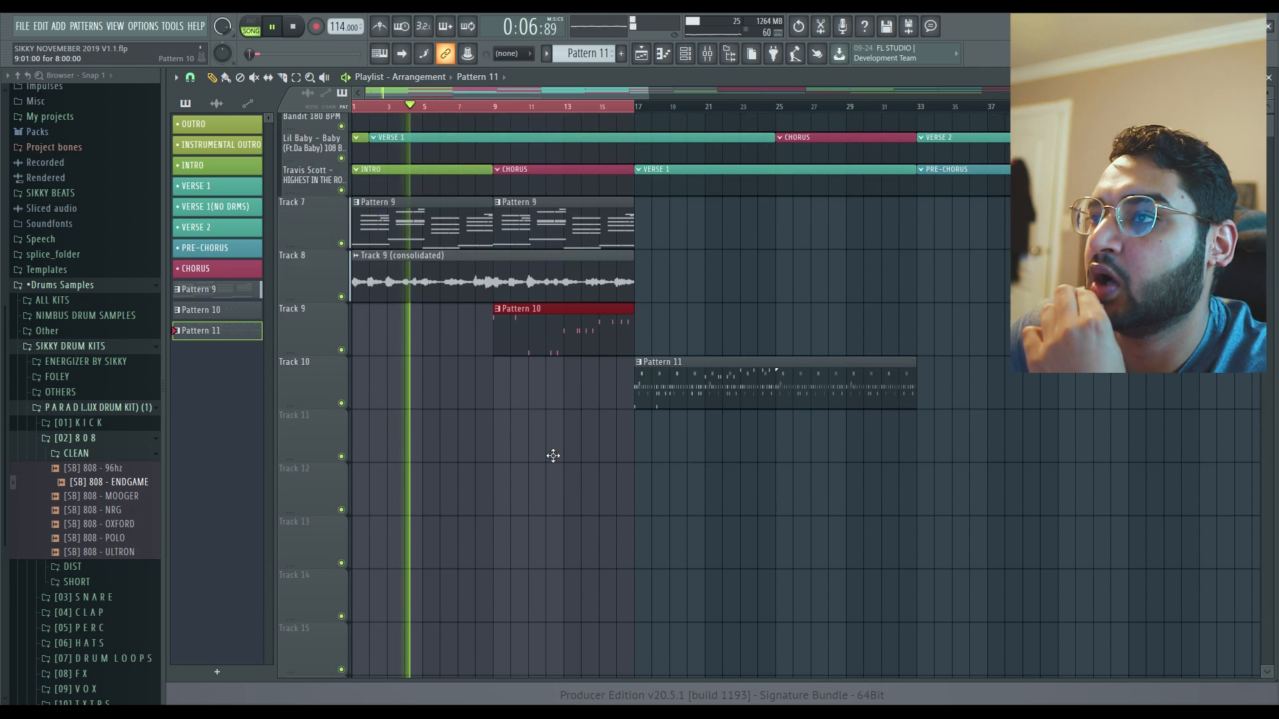
{"action": "scroll", "coordinate": [583, 436], "scroll_direction": "up", "scroll_amount": 1}
{"action": "scroll", "coordinate": [585, 441], "scroll_direction": "down", "scroll_amount": 2}
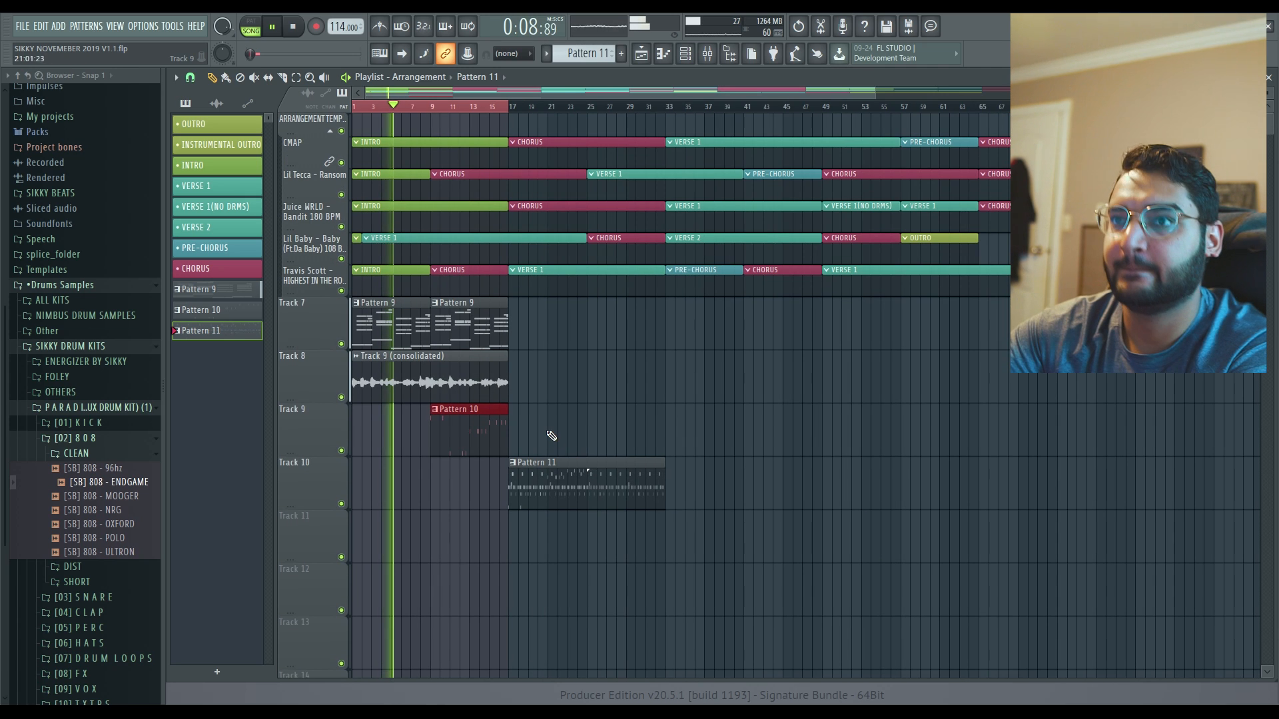
{"action": "scroll", "coordinate": [566, 447], "scroll_direction": "down", "scroll_amount": 1}
{"action": "left_click_drag", "start_coordinate": [1172, 157], "coordinate": [360, 128]}
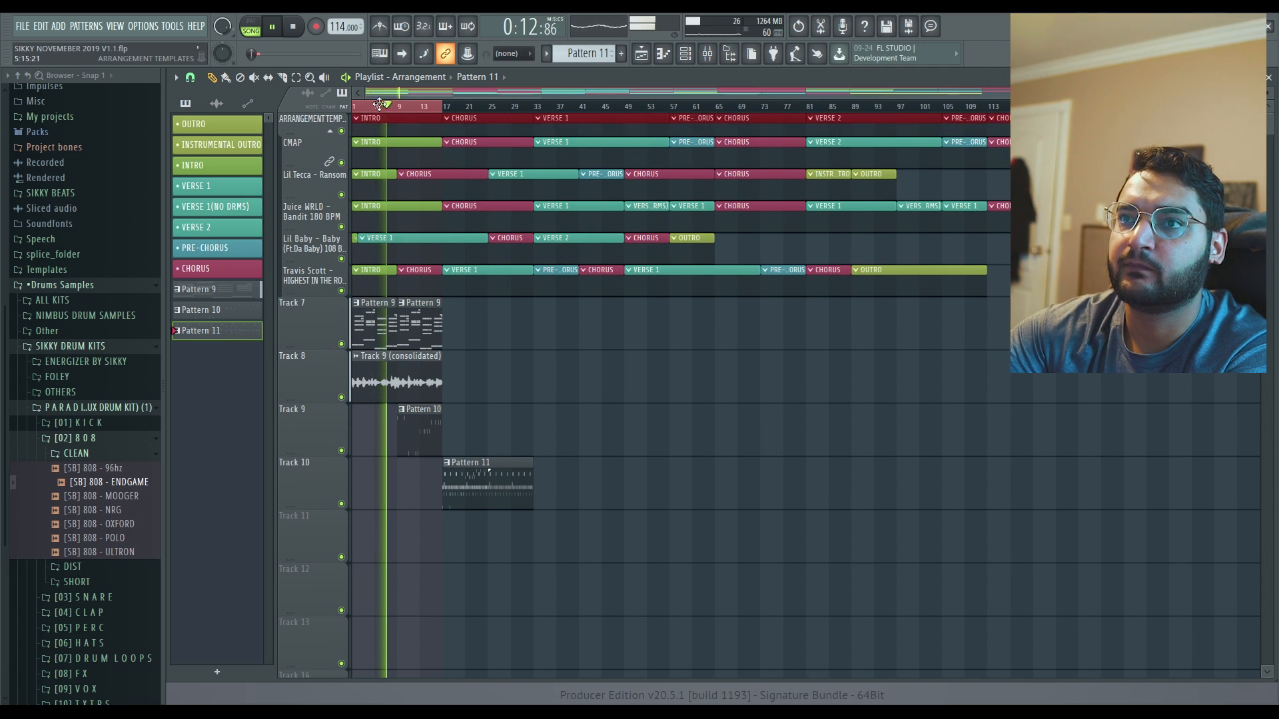
{"action": "left_click", "coordinate": [330, 132]}
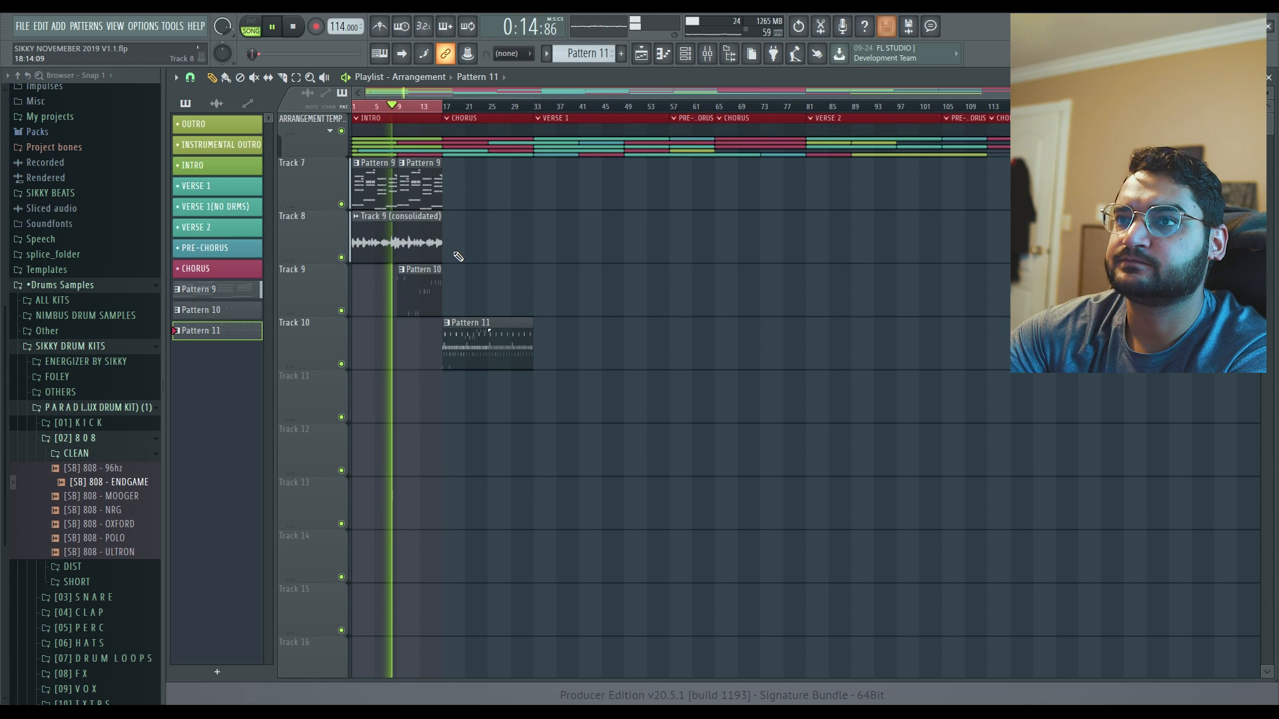
Step: Select the melody, audio and Pattern 10 clips on Tracks 7 to 9 and duplicate them from bar 17 onward
{"action": "scroll", "coordinate": [456, 267], "scroll_direction": "up", "scroll_amount": 2}
{"action": "scroll", "coordinate": [449, 299], "scroll_direction": "up", "scroll_amount": 2}
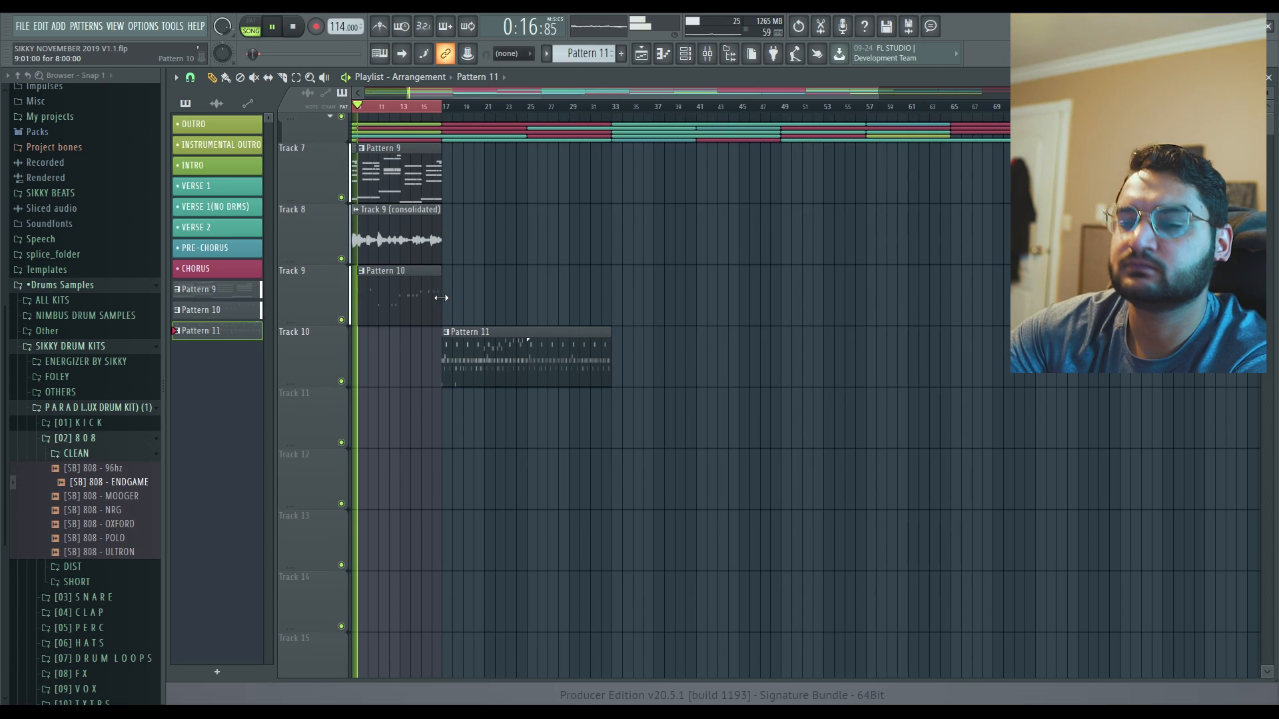
{"action": "left_click_drag", "start_coordinate": [450, 88], "coordinate": [373, 100]}
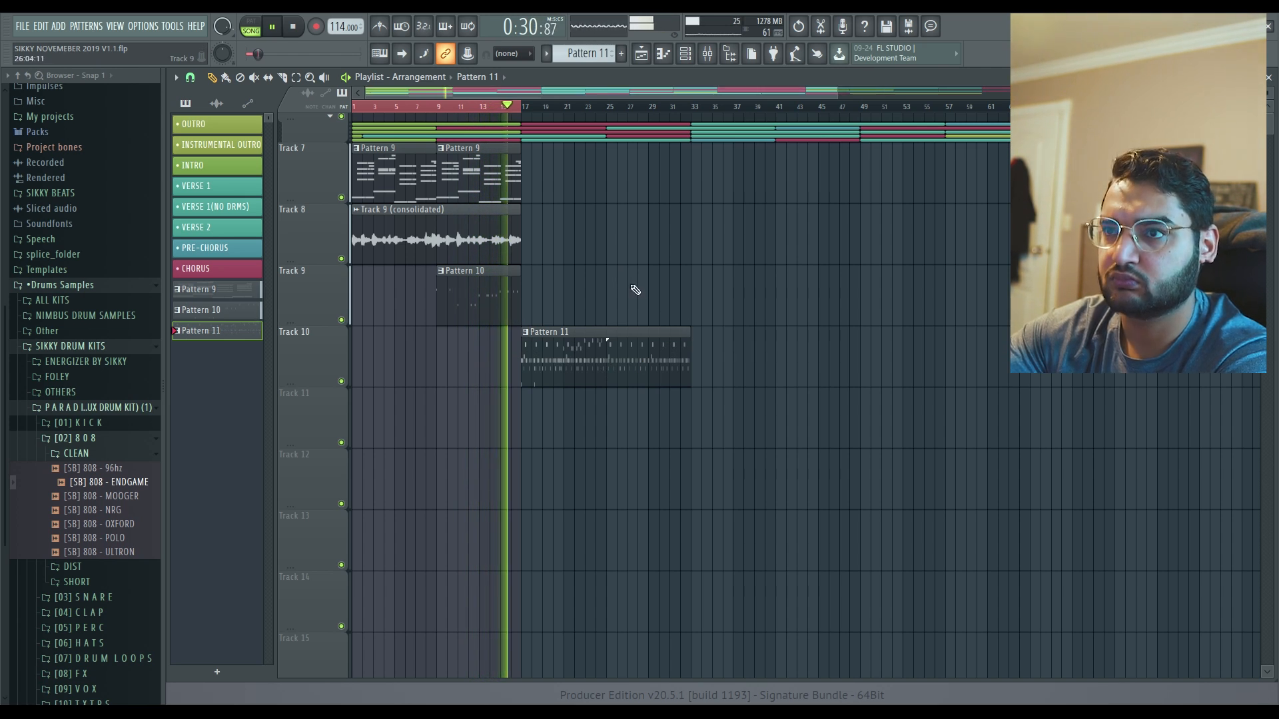
{"action": "left_click_drag", "start_coordinate": [643, 297], "coordinate": [374, 187]}
{"action": "key", "text": "ctrl+b"}
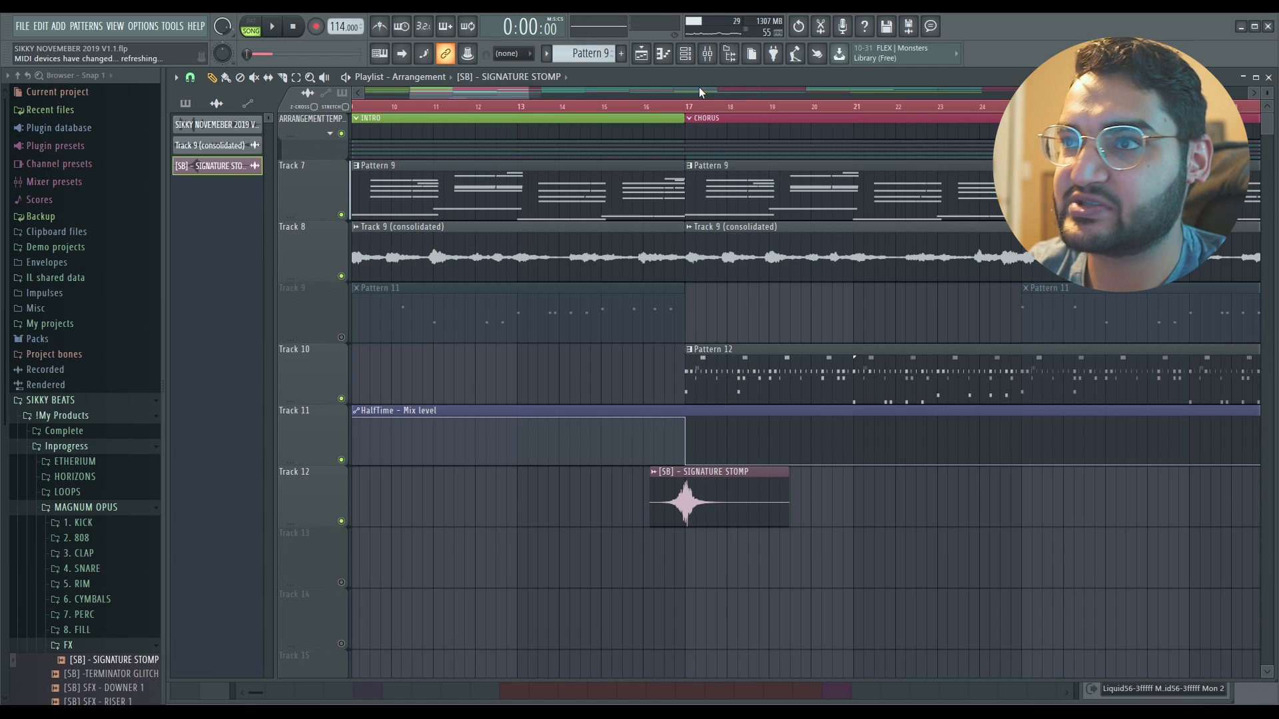
Step: Open the mixer, select the ALL DRUMS track, and briefly solo the KICK track
{"action": "left_click", "coordinate": [718, 57]}
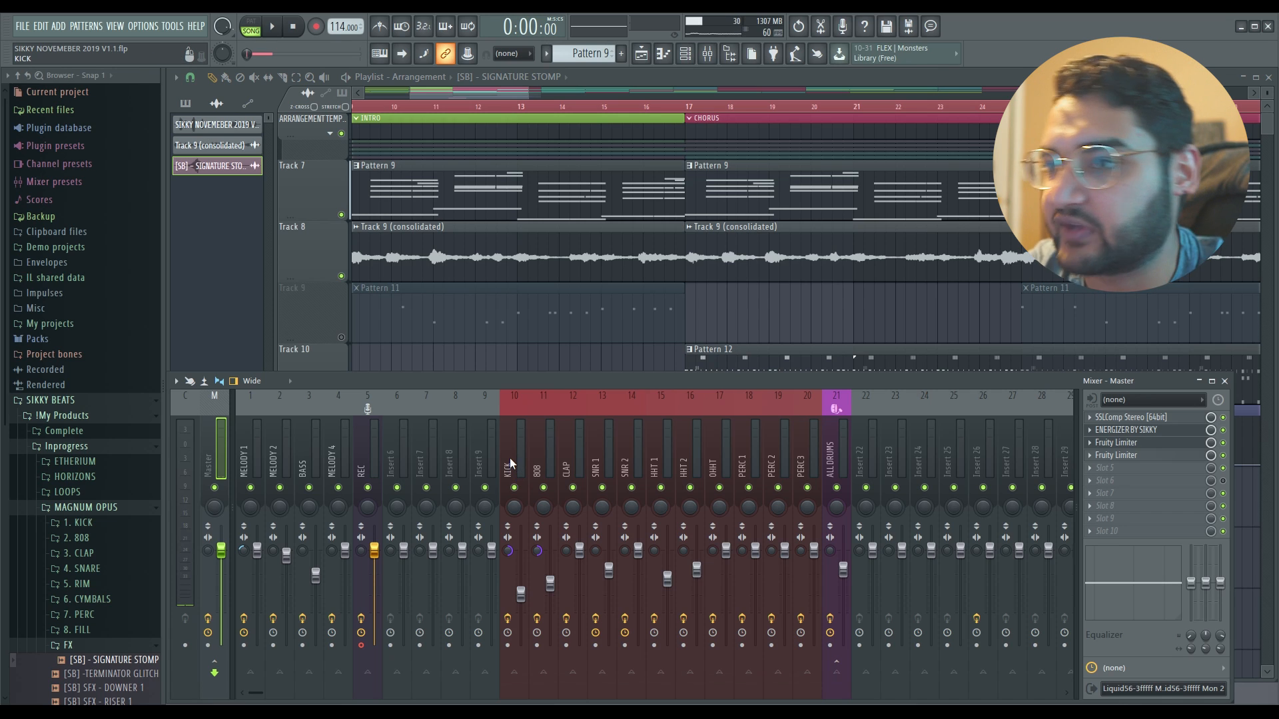
{"action": "left_click", "coordinate": [828, 461]}
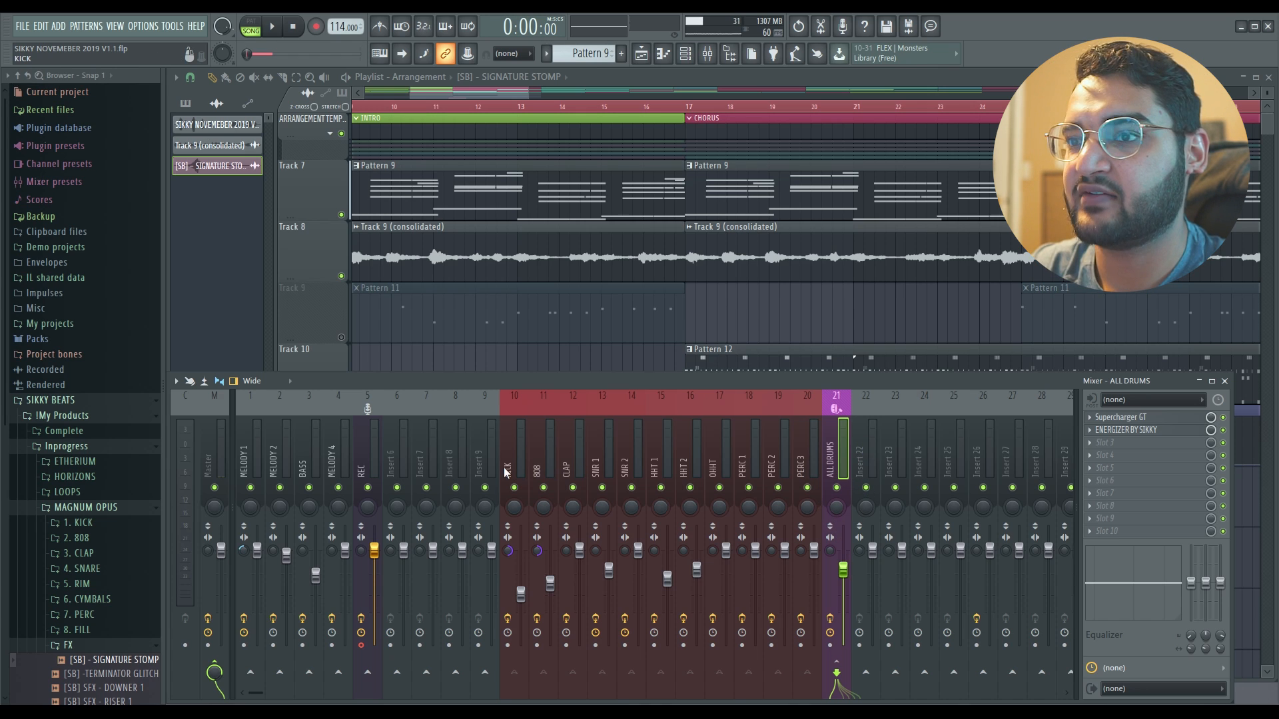
{"action": "right_click", "coordinate": [514, 488]}
{"action": "right_click", "coordinate": [514, 488]}
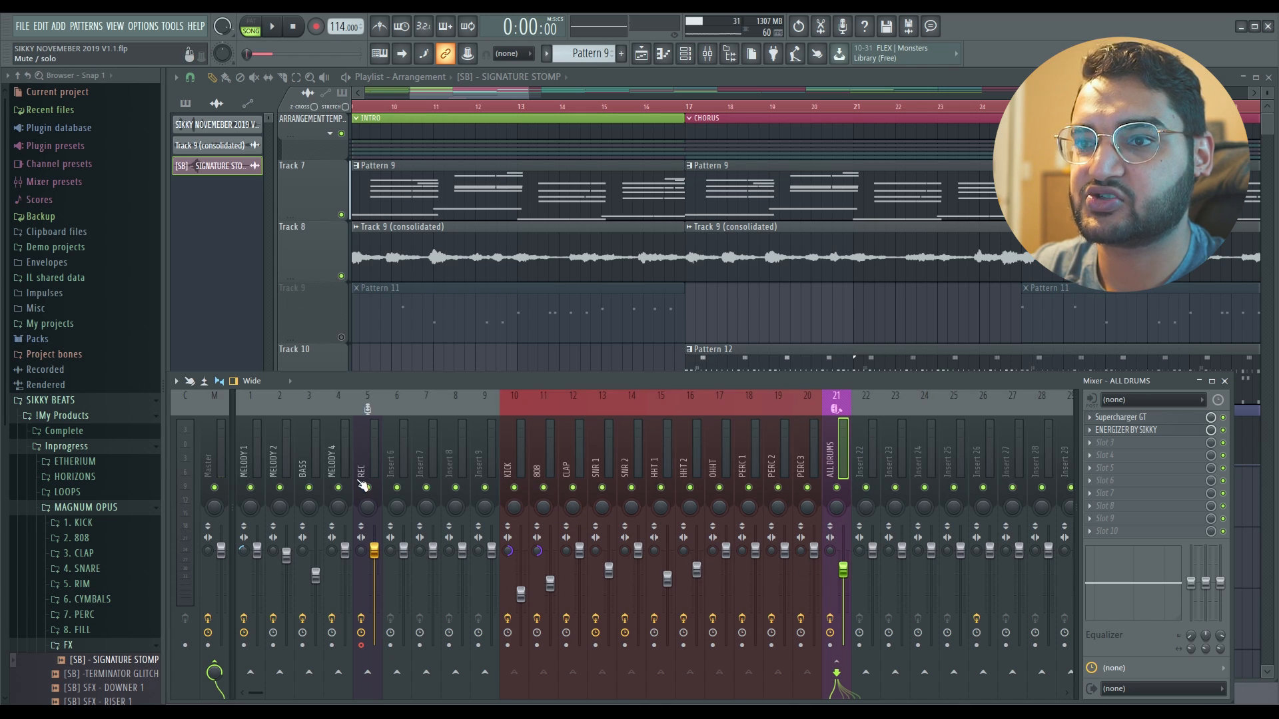
Step: Mute the MELODY 1, MELODY 2, BASS, MELODY 4 and REC tracks in the mixer
{"action": "left_click", "coordinate": [251, 487]}
{"action": "left_click", "coordinate": [280, 488]}
{"action": "left_click", "coordinate": [309, 487]}
{"action": "left_click", "coordinate": [338, 488]}
{"action": "left_click", "coordinate": [368, 487]}
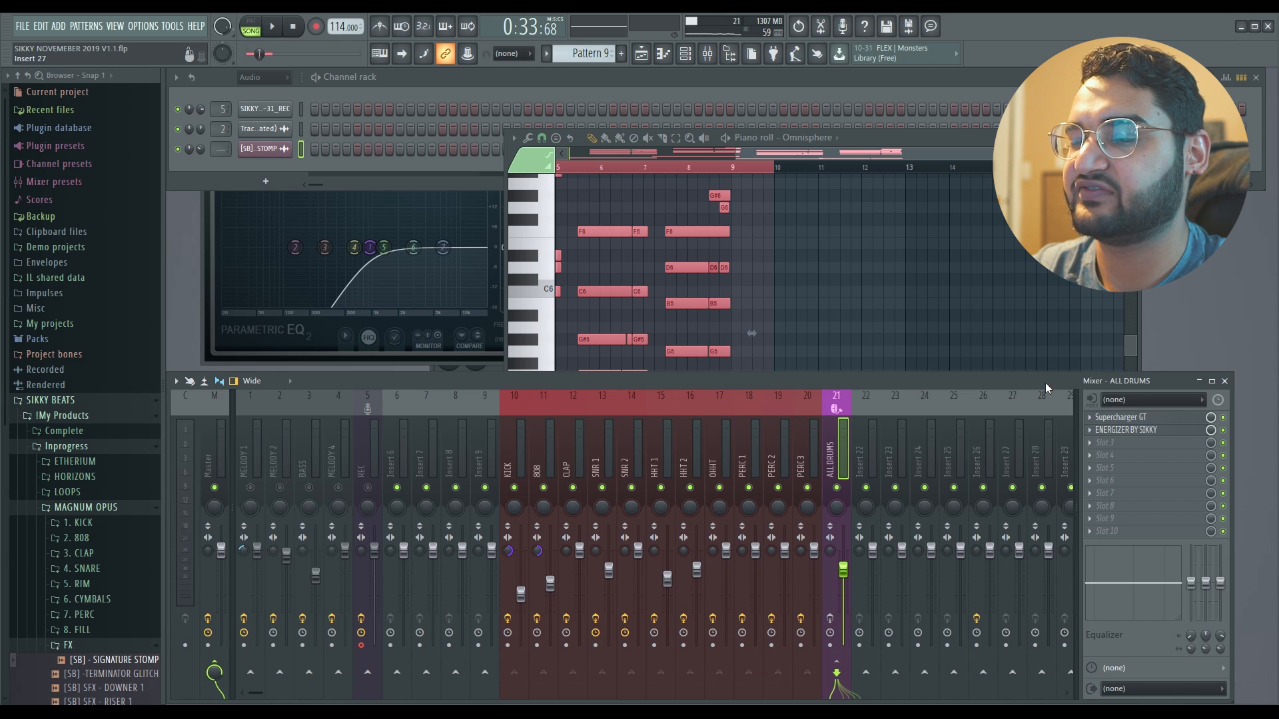
Step: Play the drums from the chorus at bar 17 and listen with the ALL DRUMS effects bypassed
{"action": "key", "text": "F6"}
{"action": "left_click", "coordinate": [641, 56]}
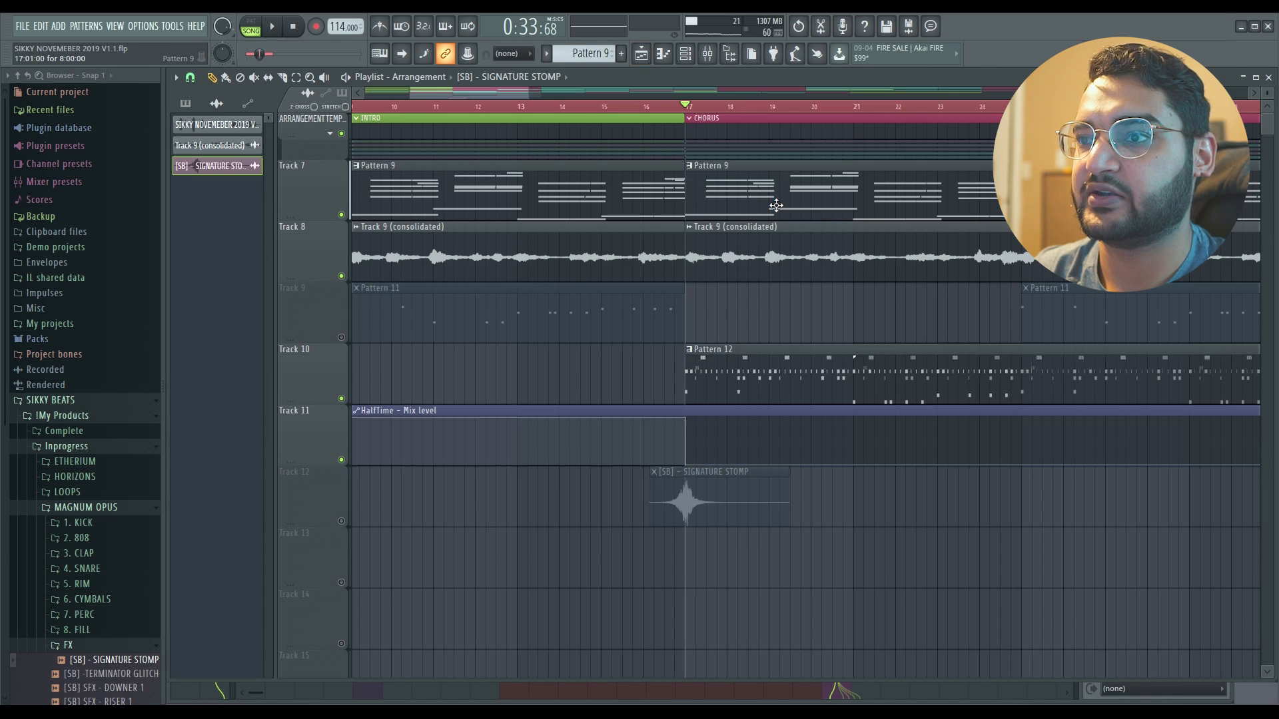
{"action": "key", "text": "space"}
{"action": "key", "text": "F9"}
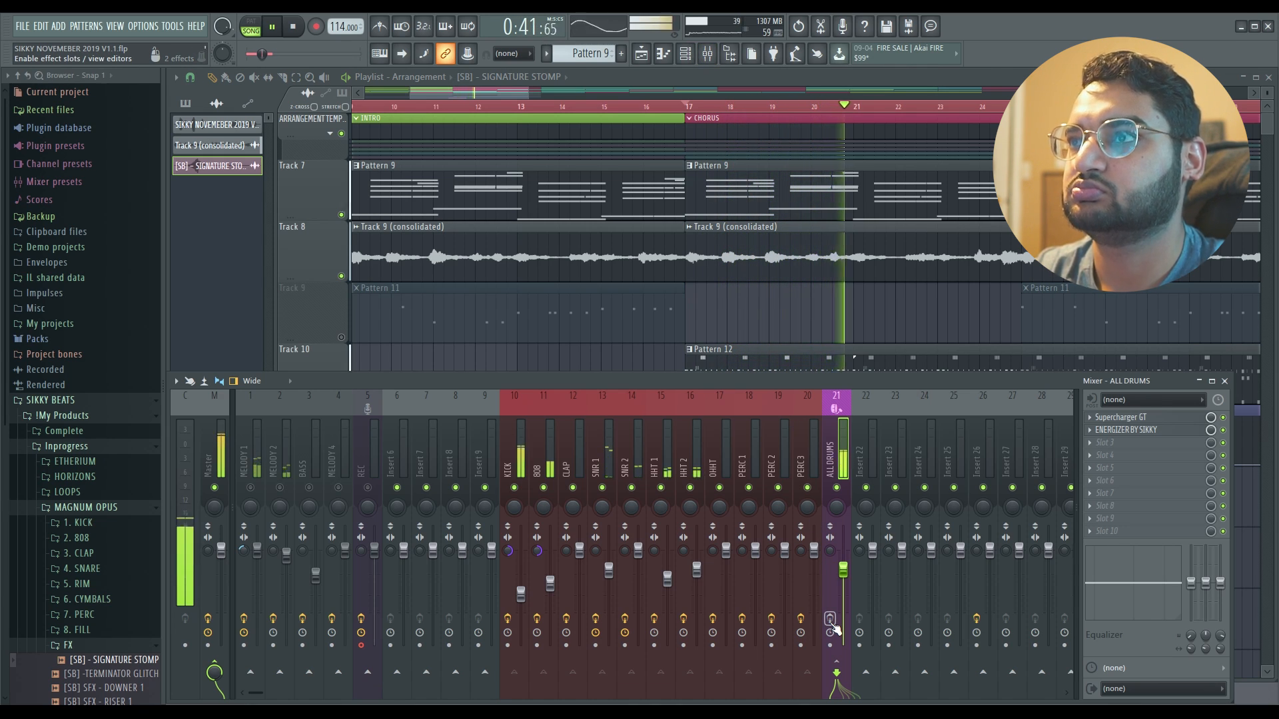
{"action": "key", "text": "space"}
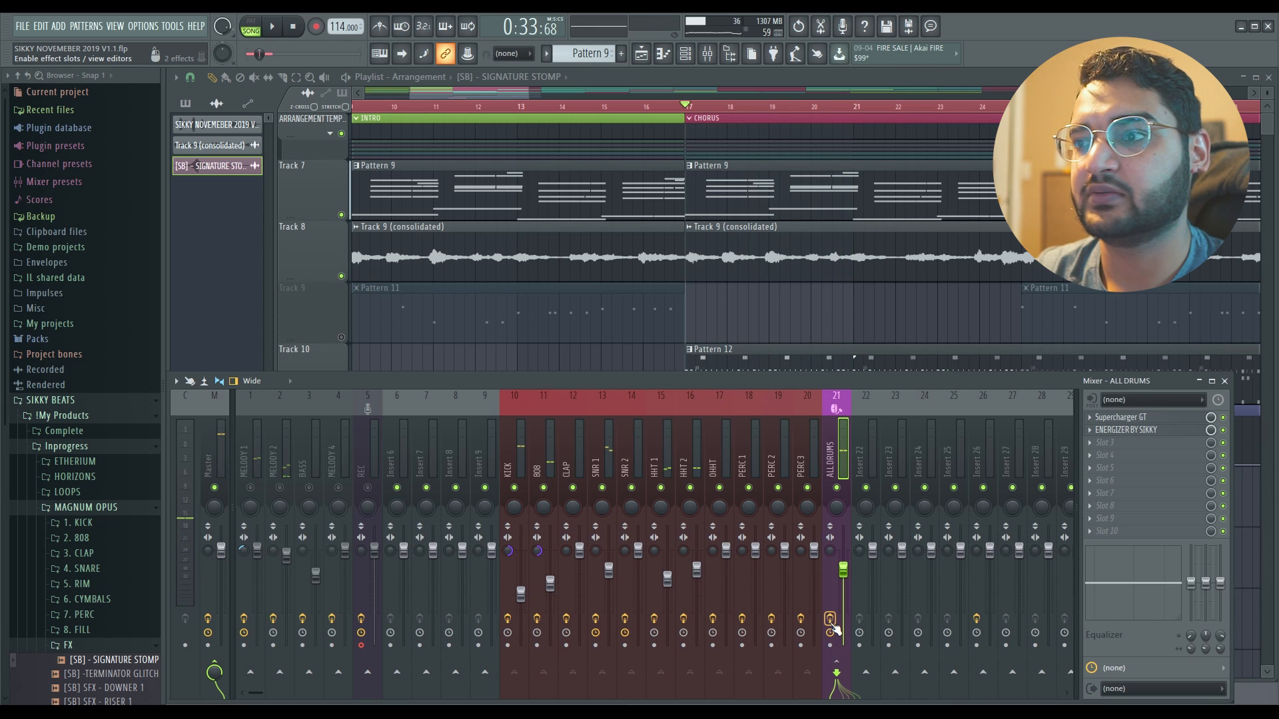
Step: Play the chorus drums with the ALL DRUMS effects enabled and lower the HHT 1 mixer fader slightly
{"action": "key", "text": "space"}
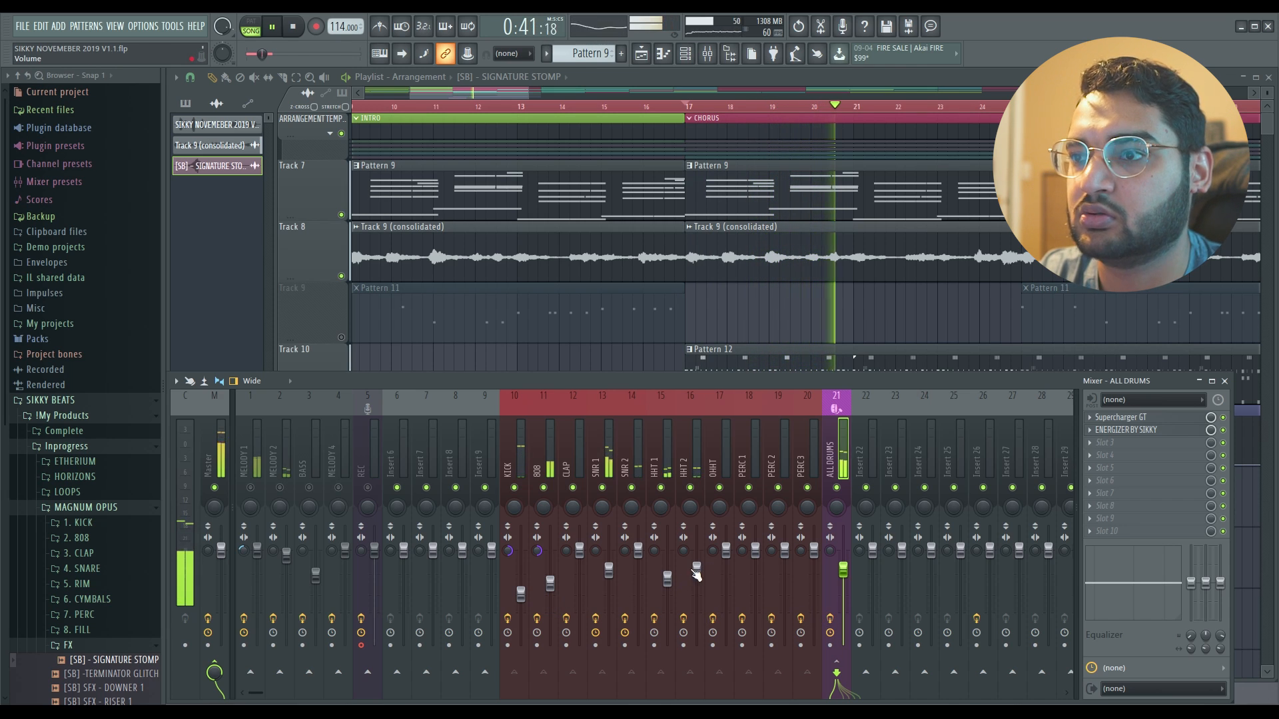
{"action": "left_click", "coordinate": [667, 579]}
{"action": "key", "text": "space"}
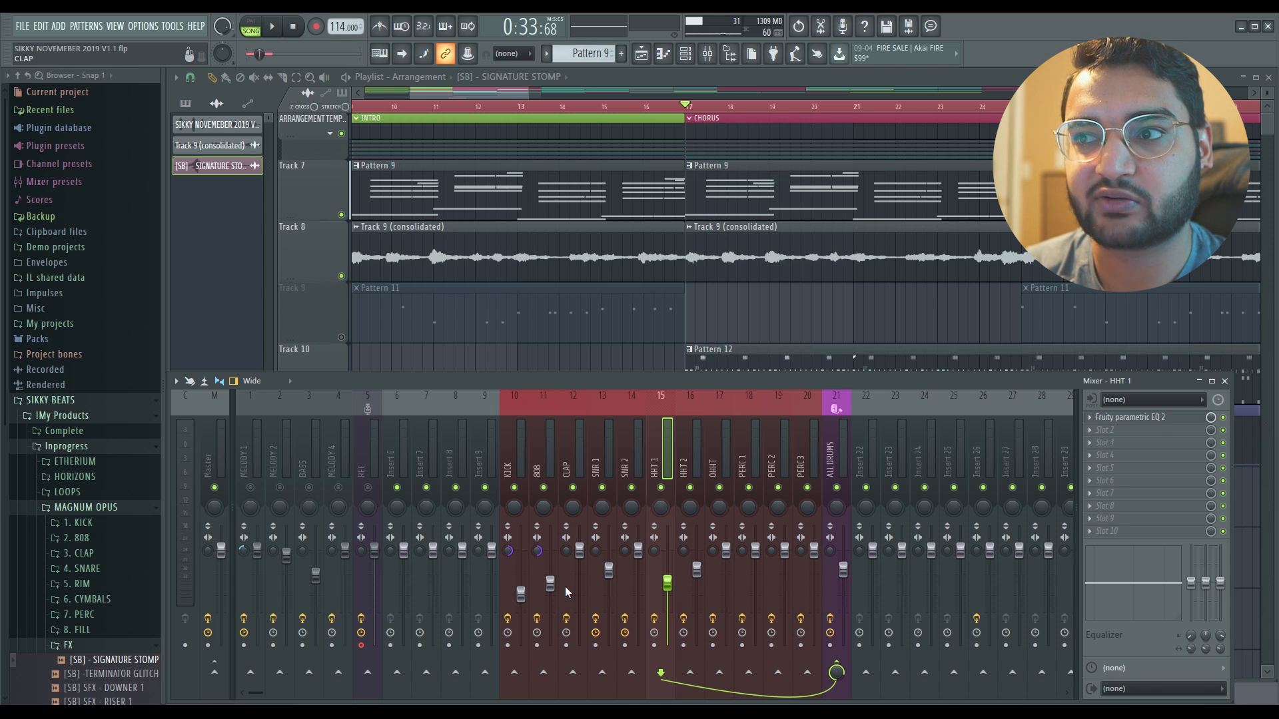
Step: Examine the Supercharger GT compressor settings on the ALL DRUMS track while playing the chorus drums
{"action": "left_click", "coordinate": [829, 458]}
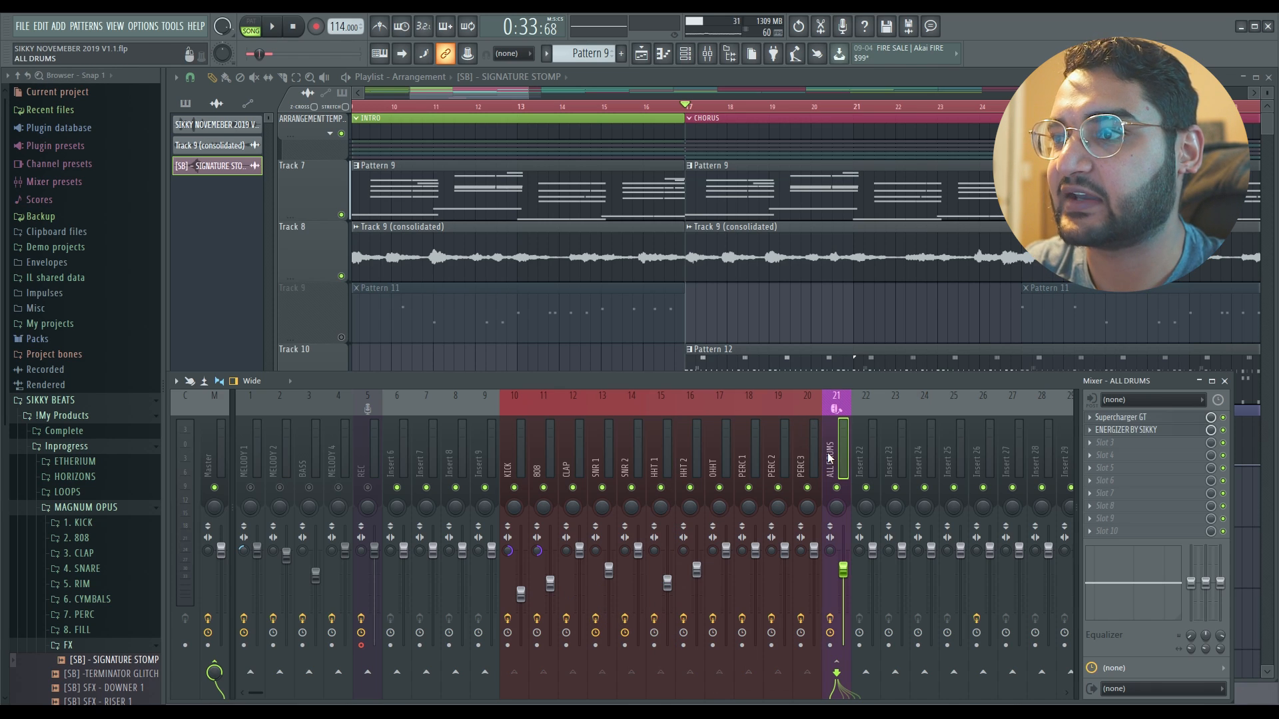
{"action": "left_click", "coordinate": [1139, 421]}
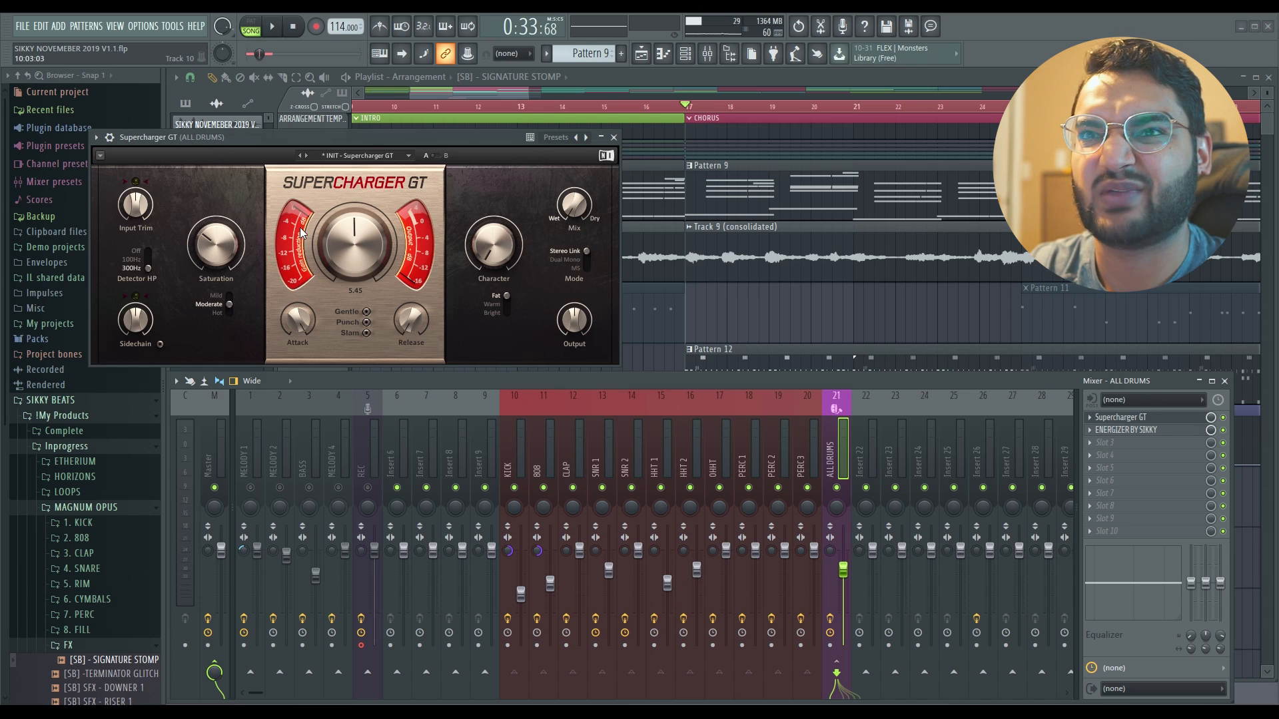
{"action": "key", "text": "space"}
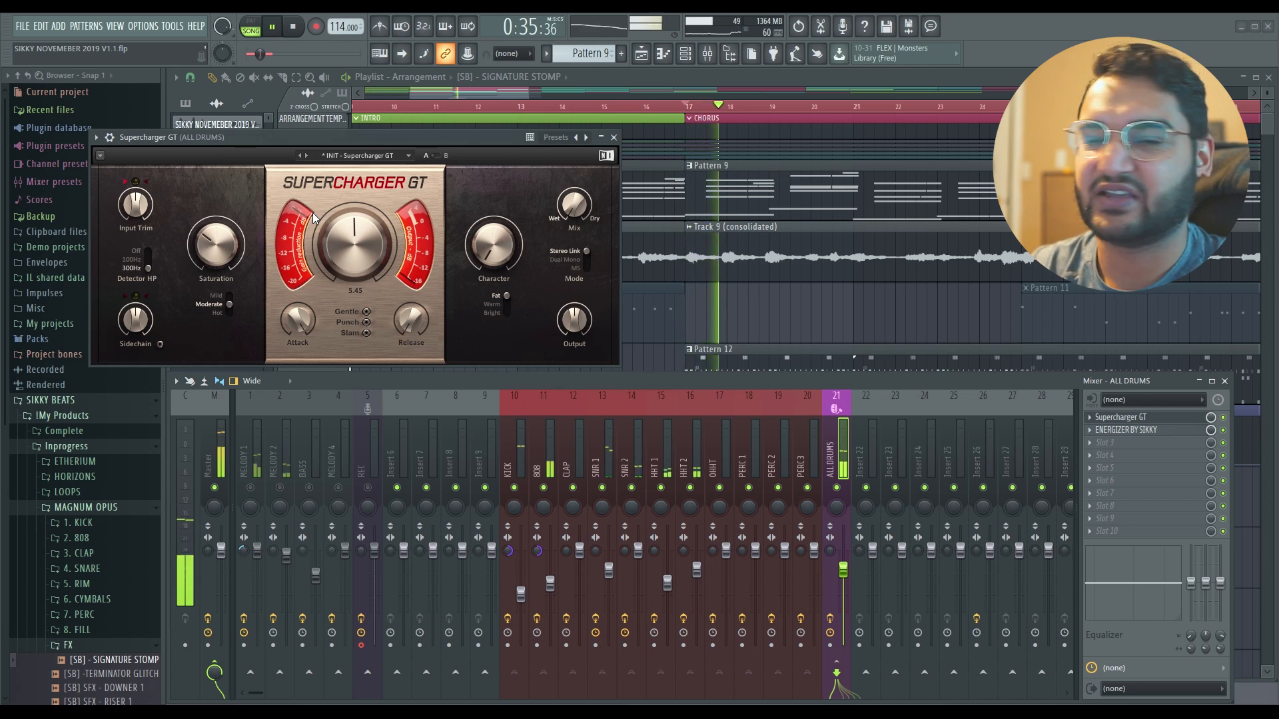
{"action": "key", "text": "space"}
{"action": "left_click", "coordinate": [825, 245]}
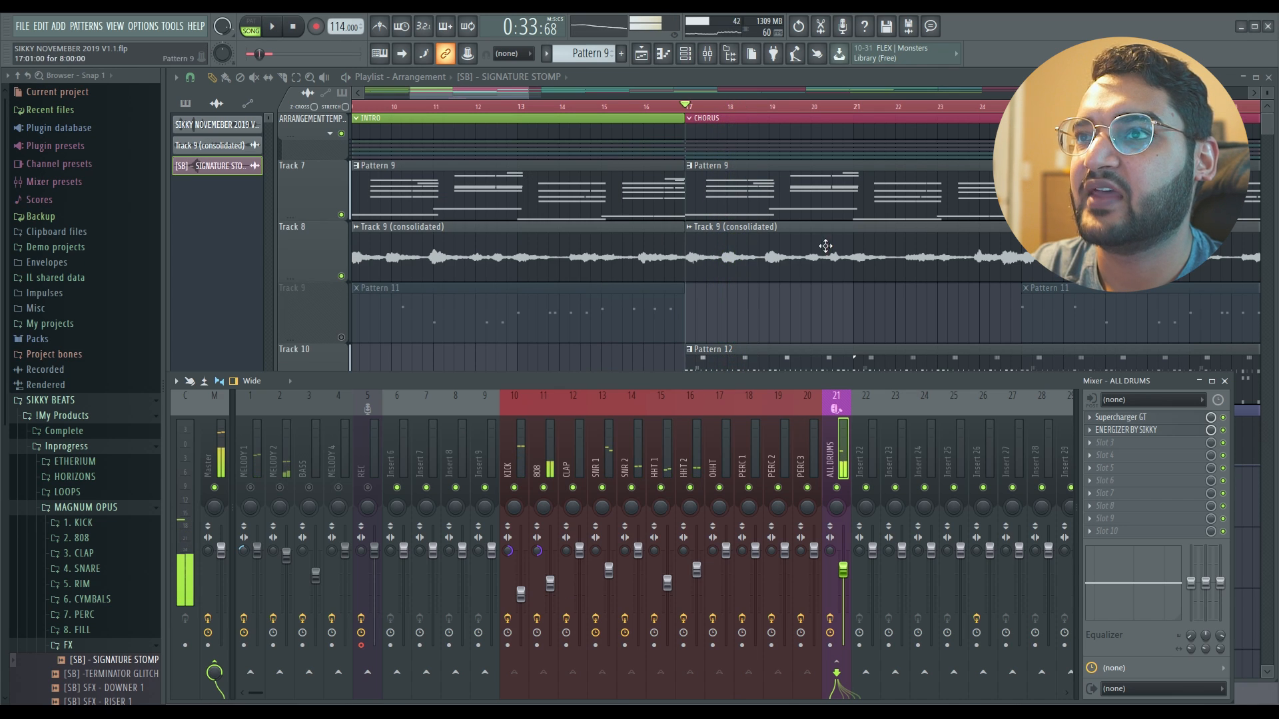
Step: Examine the ENERGIZER BY SIKKY effect on the ALL DRUMS track while playing the drums, and close its window
{"action": "left_click", "coordinate": [1133, 430]}
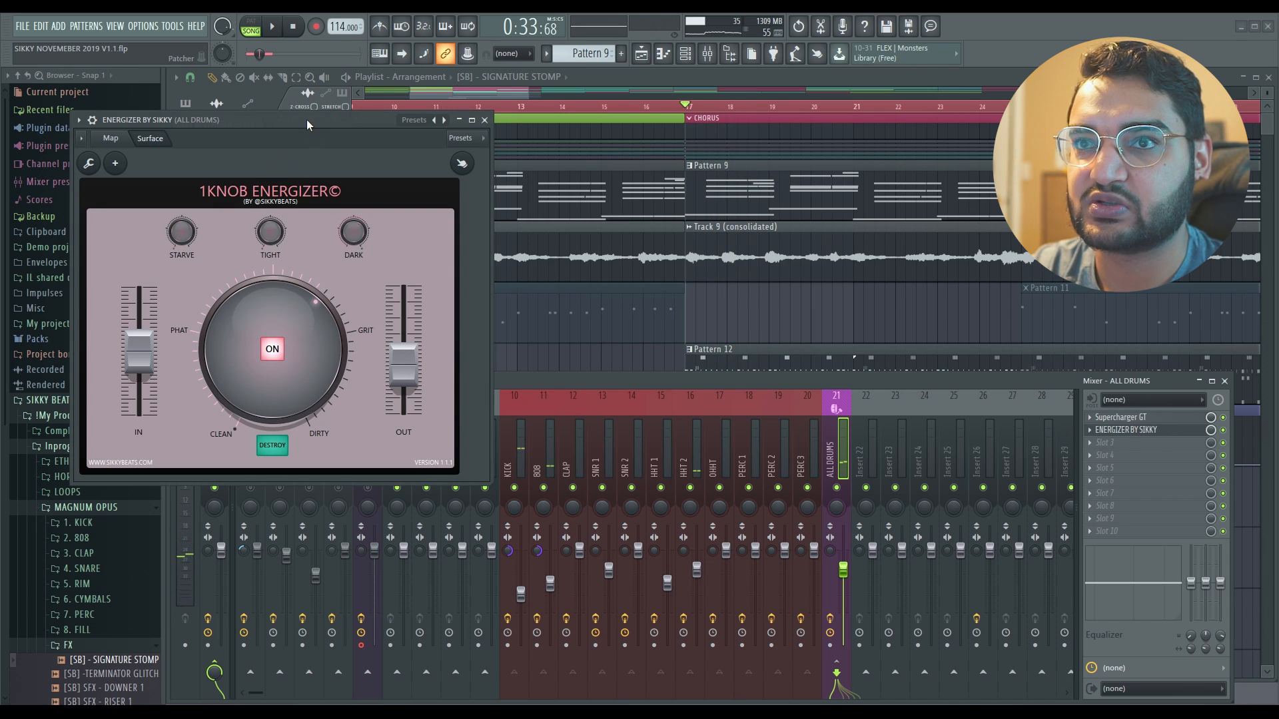
{"action": "left_click_drag", "start_coordinate": [307, 124], "coordinate": [598, 232]}
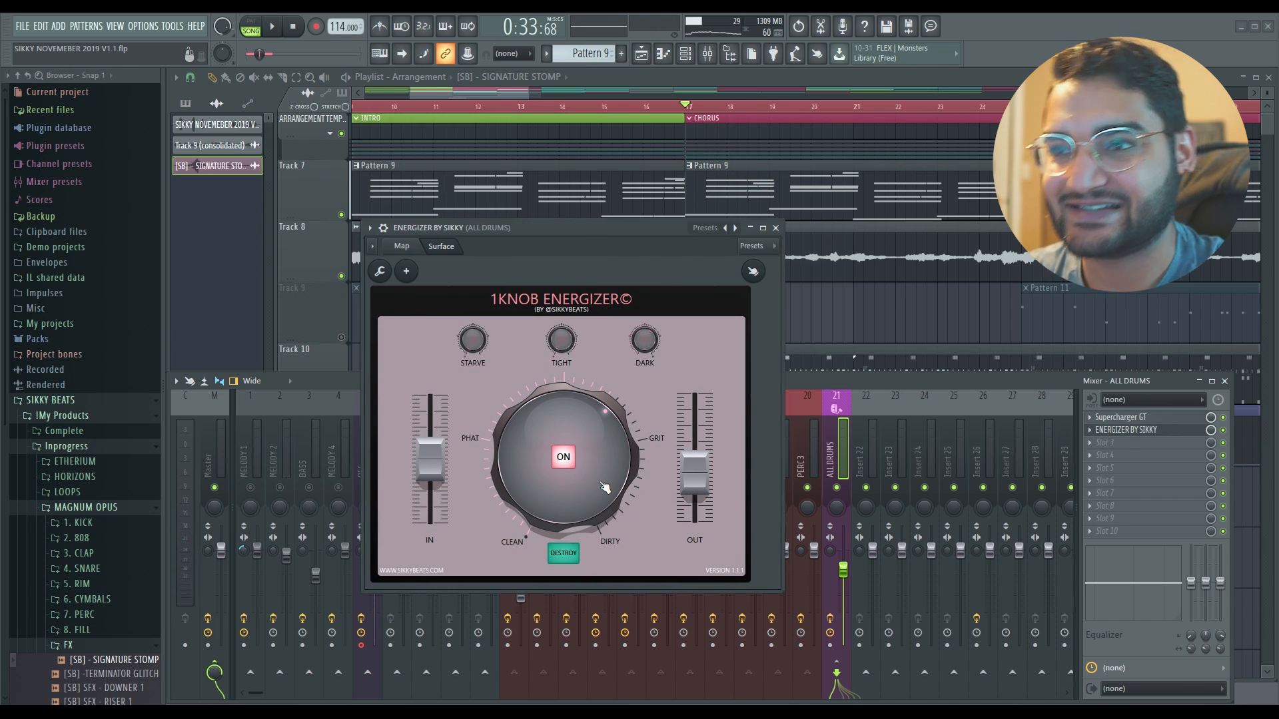
{"action": "key", "text": "space"}
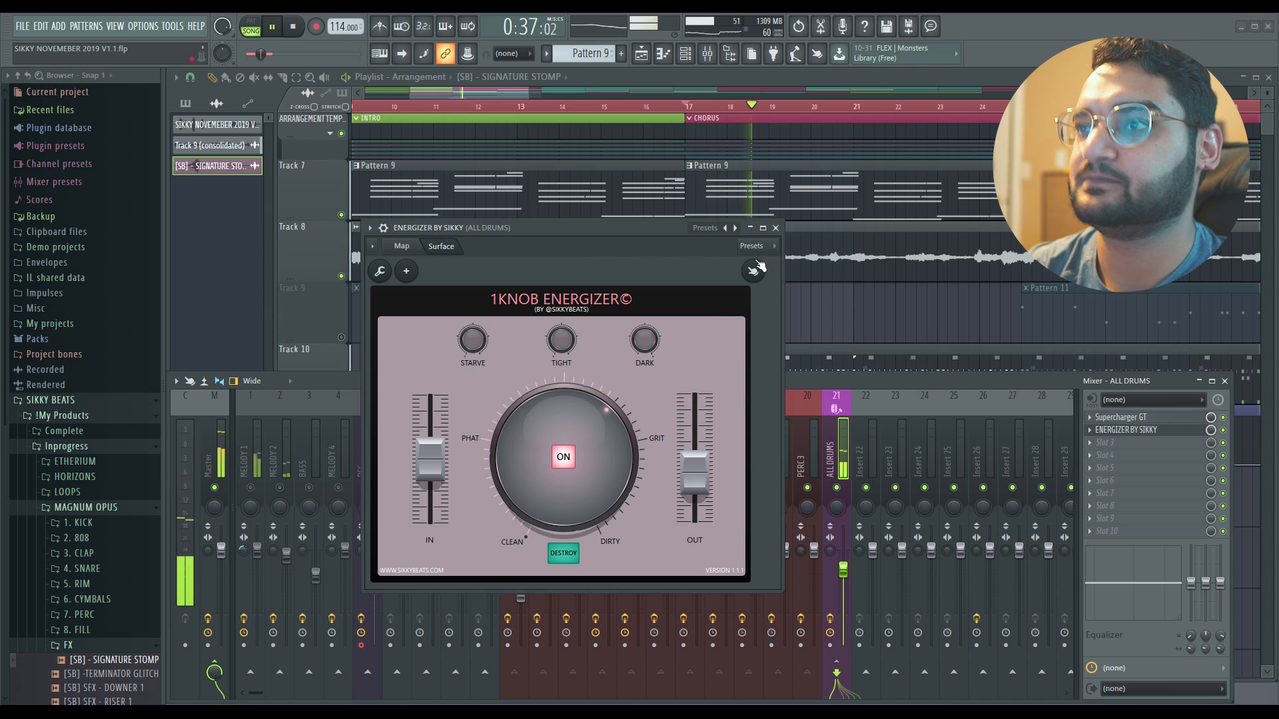
{"action": "left_click", "coordinate": [775, 227]}
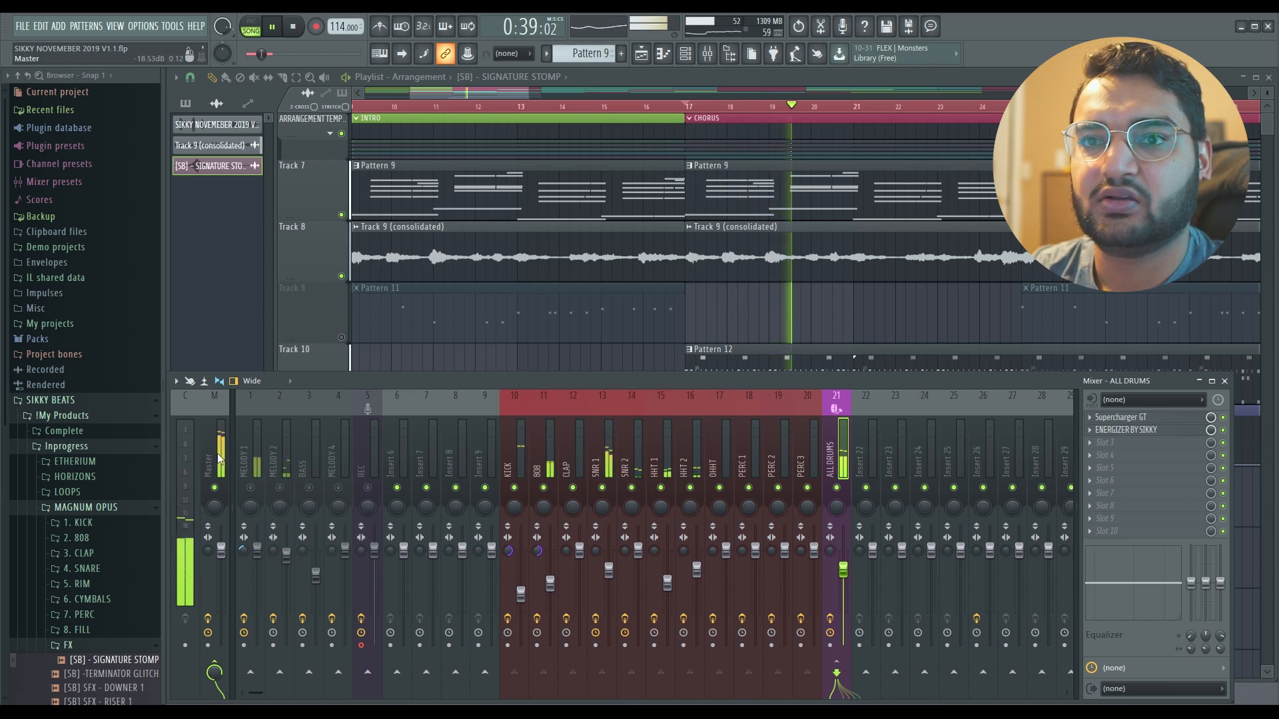
{"action": "key", "text": "space"}
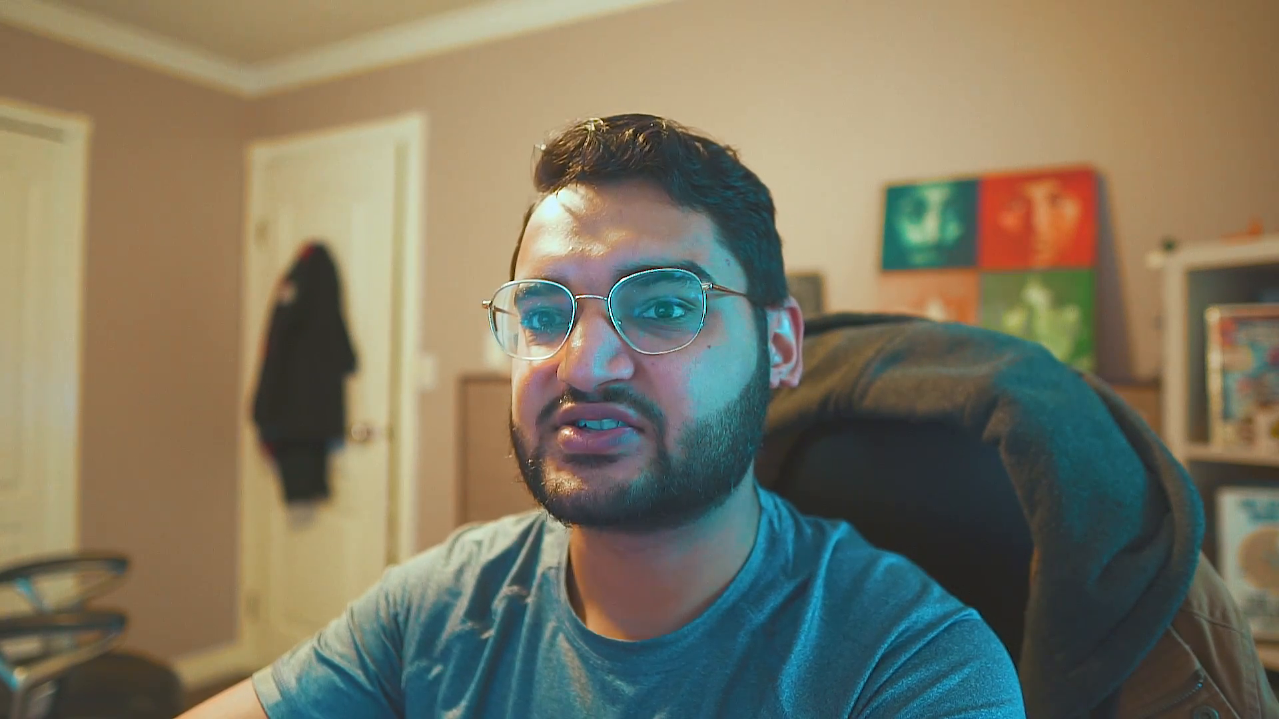